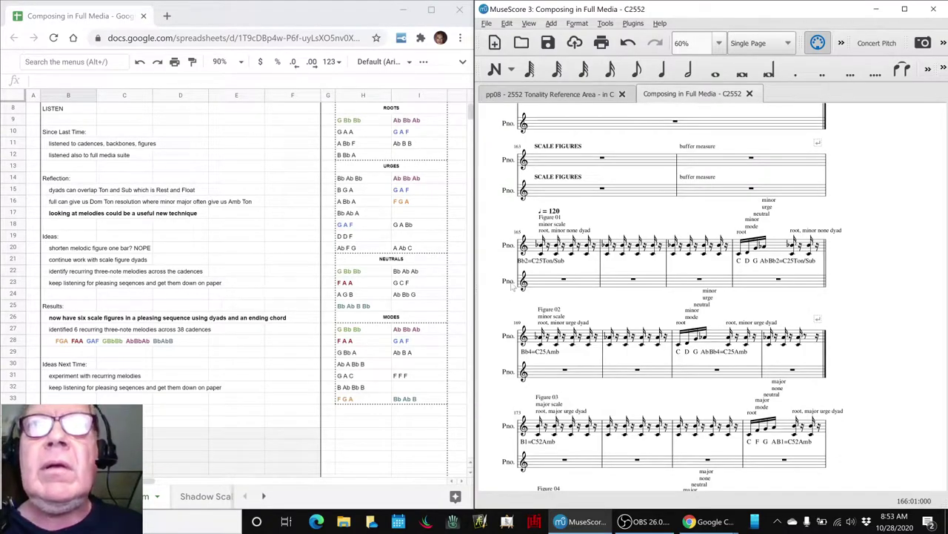
# Step: Play back the scale figures from the Bb4 note in measure 166, then stop
pyautogui.click(543, 252)
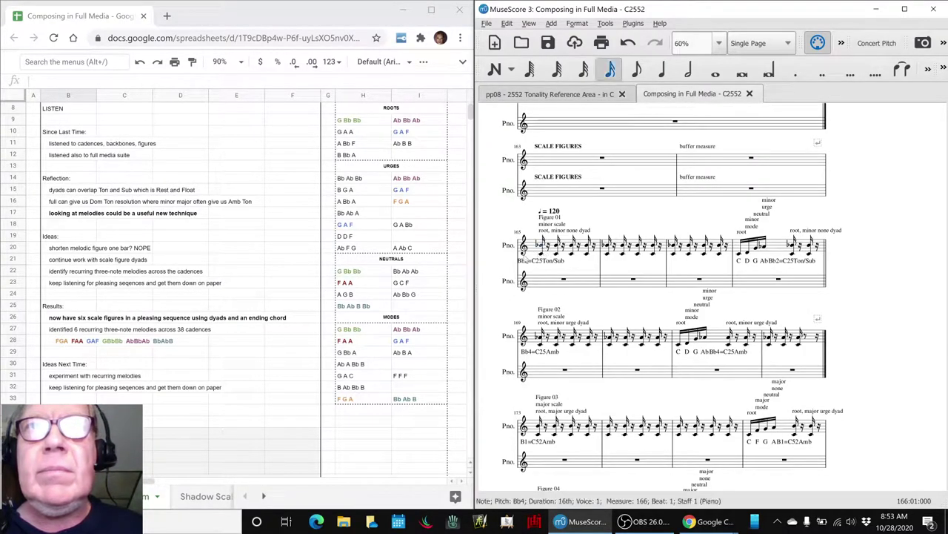
pyautogui.press('space')
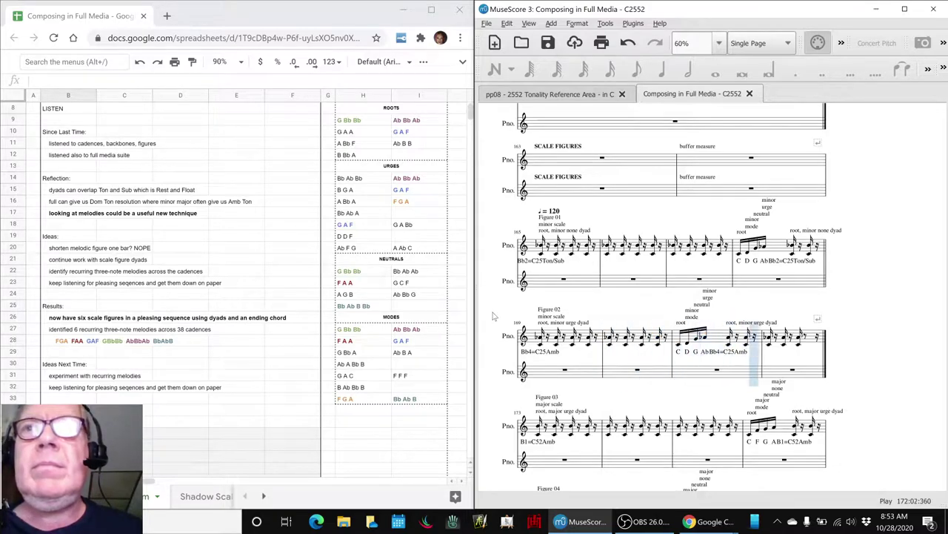
pyautogui.press('space')
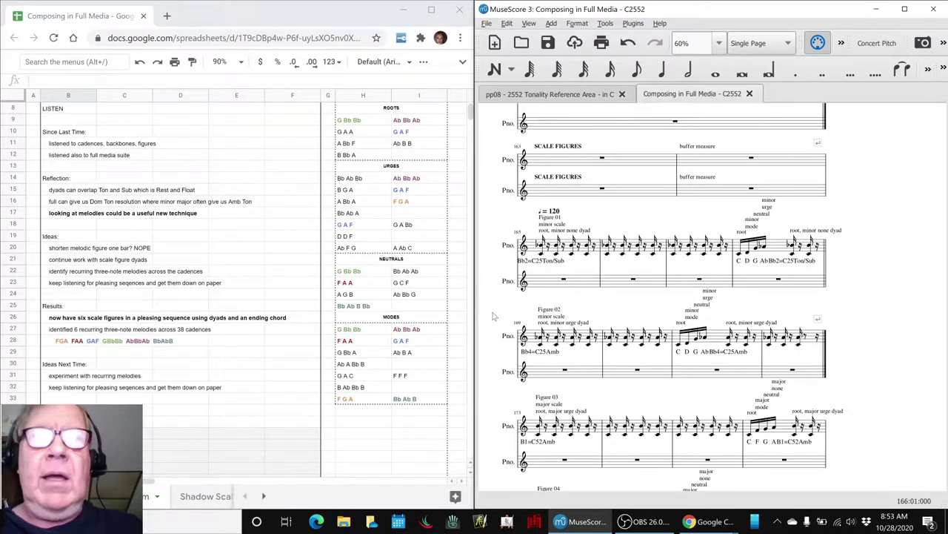
pyautogui.hotkey('alt', 'Tab')
pyautogui.hotkey('alt', 'Tab')
pyautogui.hotkey('alt', 'Tab')
pyautogui.hotkey('alt', 'Tab')
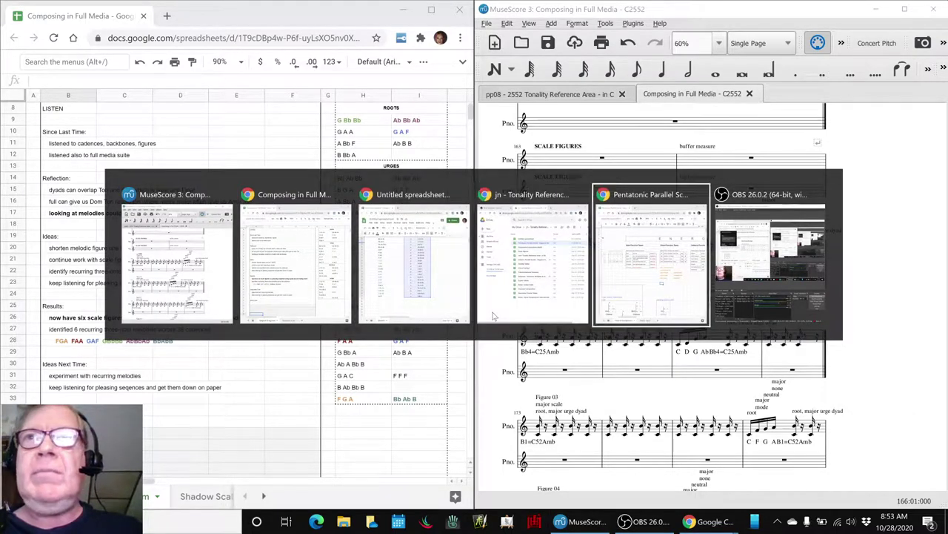
pyautogui.hotkey('alt', 'Tab')
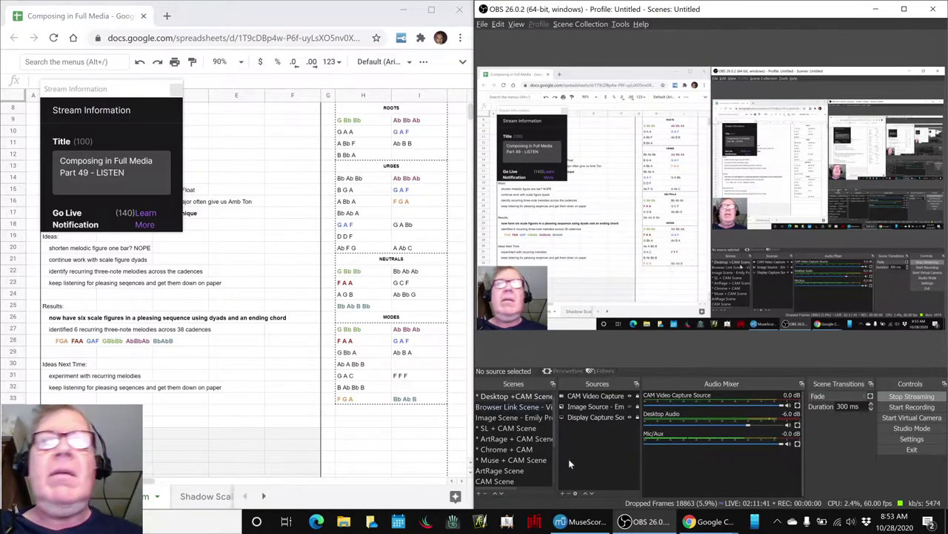
pyautogui.click(639, 520)
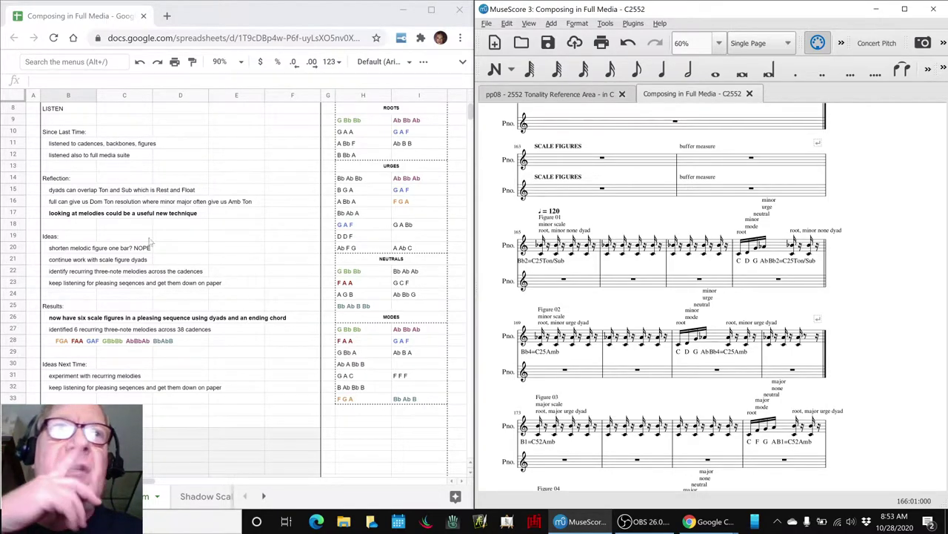
# Step: Bold the B21 note on continuing scale figure dyads and the B15 overlapping-dyads reflection
pyautogui.click(81, 263)
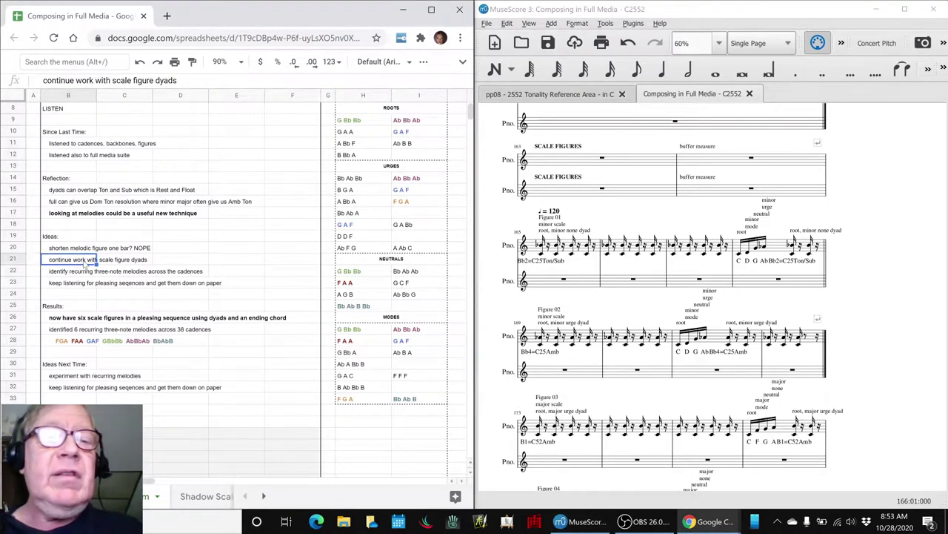
pyautogui.hotkey('ctrl', 'b')
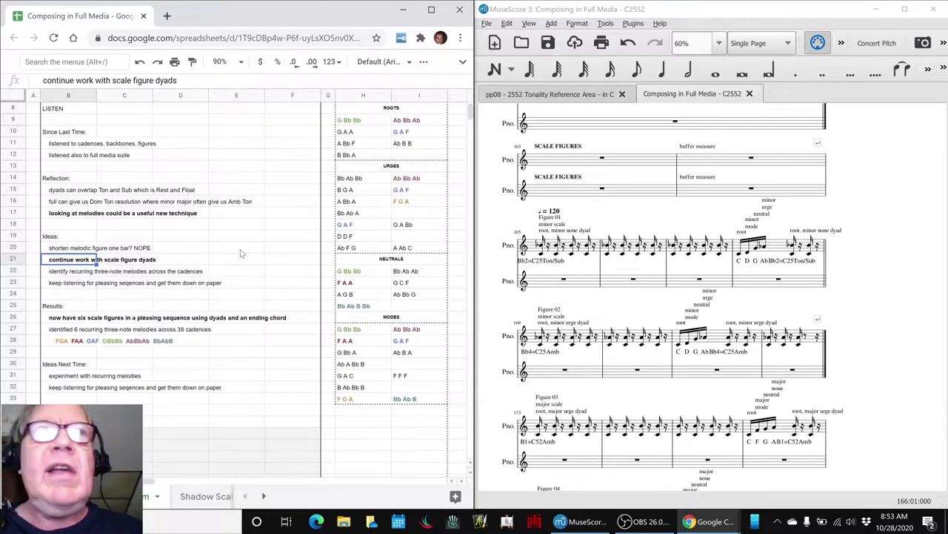
pyautogui.scroll(3, 240, 254)
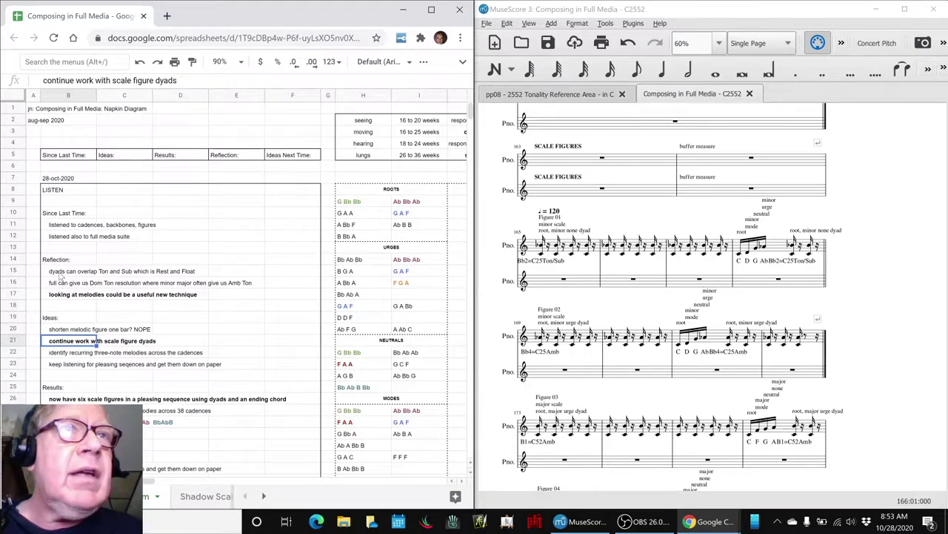
pyautogui.click(62, 274)
pyautogui.hotkey('ctrl', 'b')
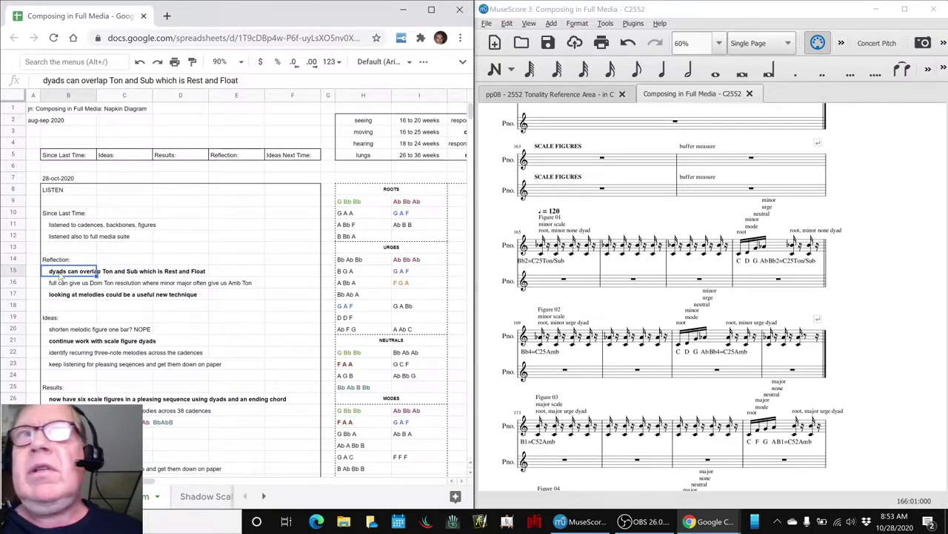
pyautogui.hotkey('alt', 'Tab')
pyautogui.hotkey('alt', 'Tab')
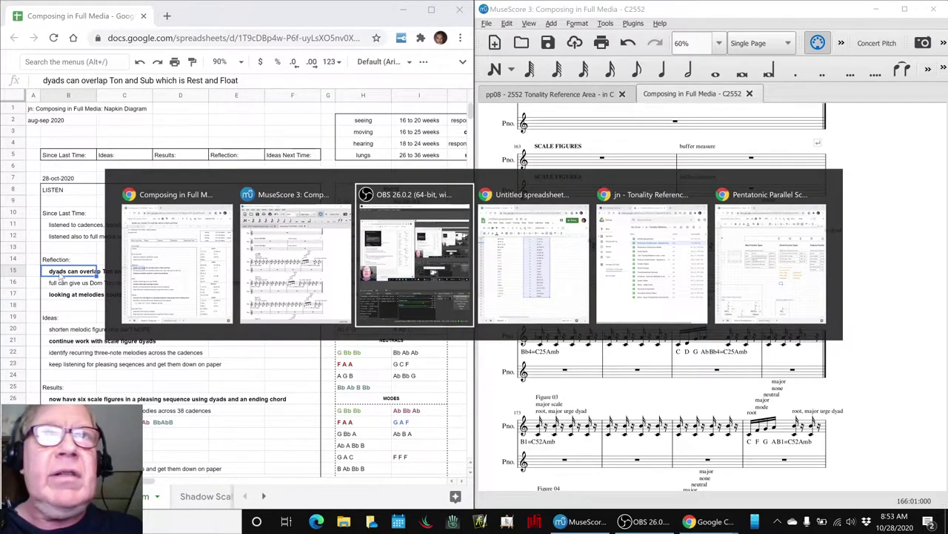
pyautogui.hotkey('alt', 'Tab')
pyautogui.hotkey('alt', 'Tab')
pyautogui.hotkey('alt', 'Tab')
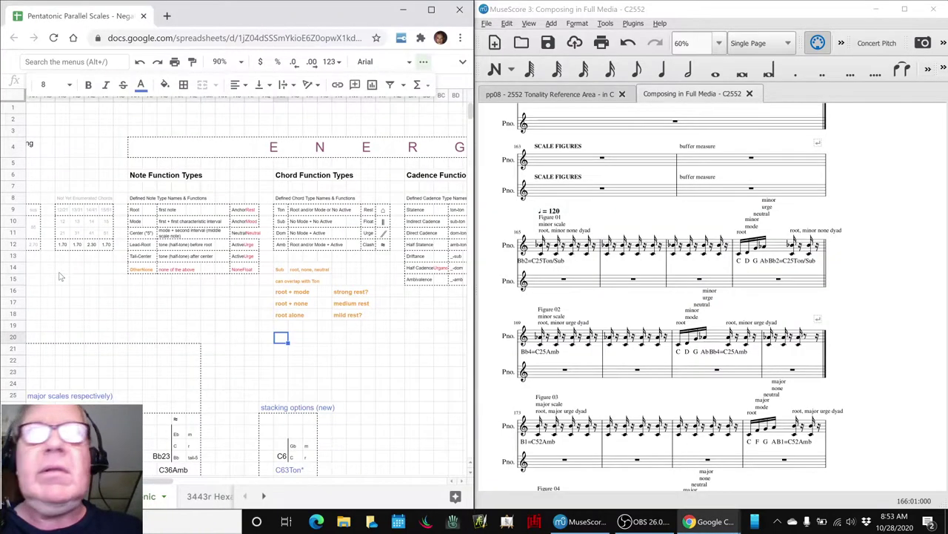
pyautogui.click(281, 294)
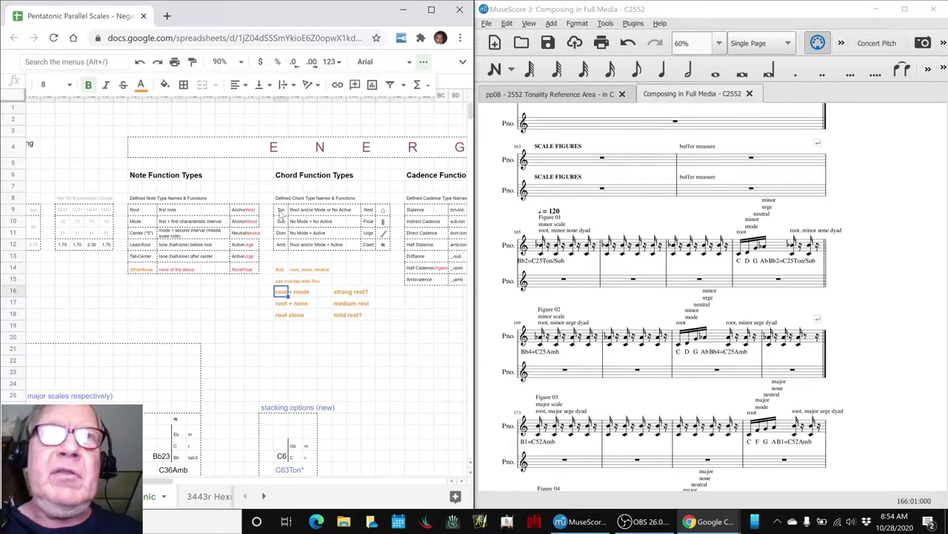
pyautogui.click(281, 211)
pyautogui.click(282, 223)
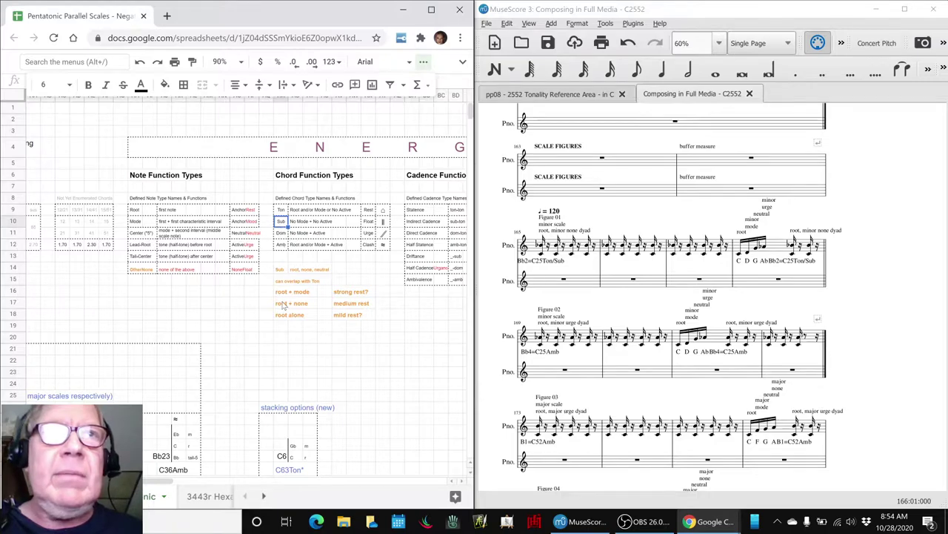
pyautogui.hotkey('alt', 'Tab')
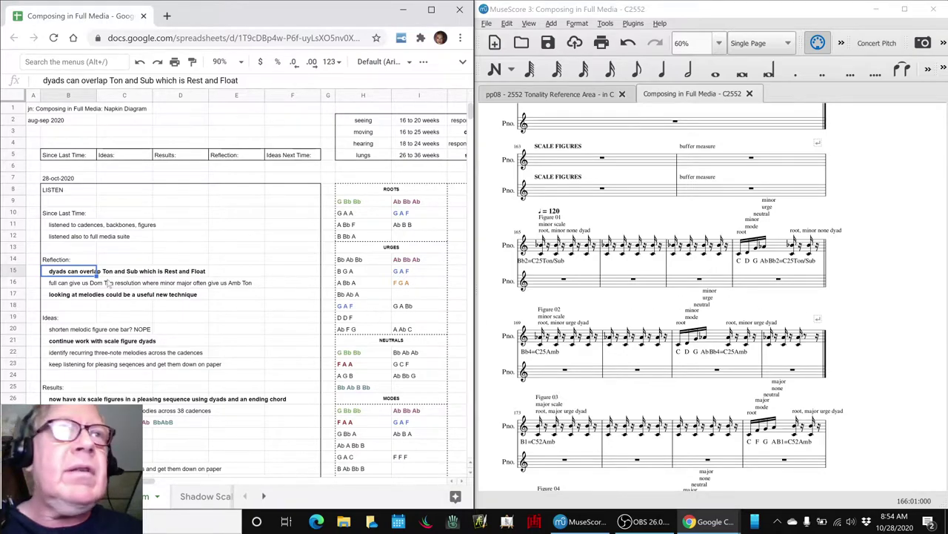
# Step: Bold the B22 note on recurring three-note melodies, then review the related melody cells
pyautogui.scroll(-5, 96, 304)
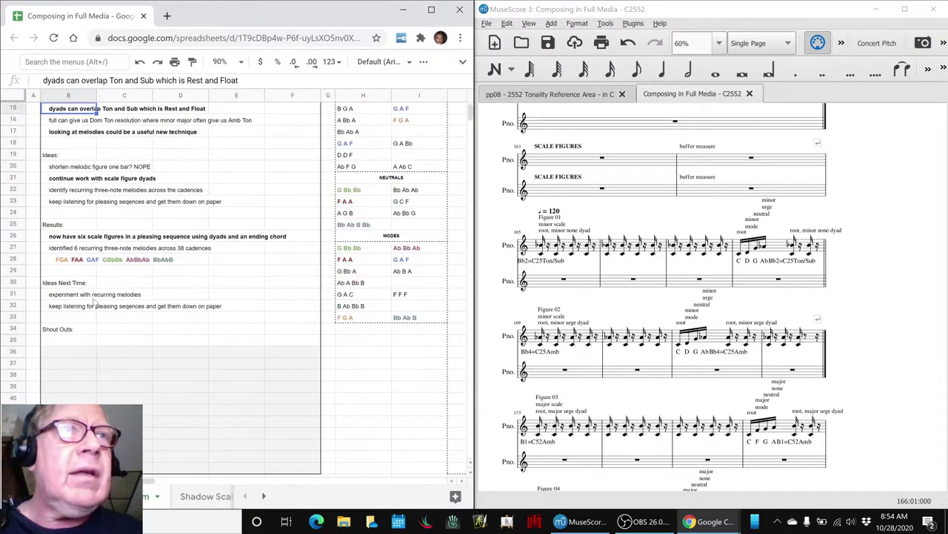
pyautogui.click(69, 190)
pyautogui.hotkey('ctrl', 'b')
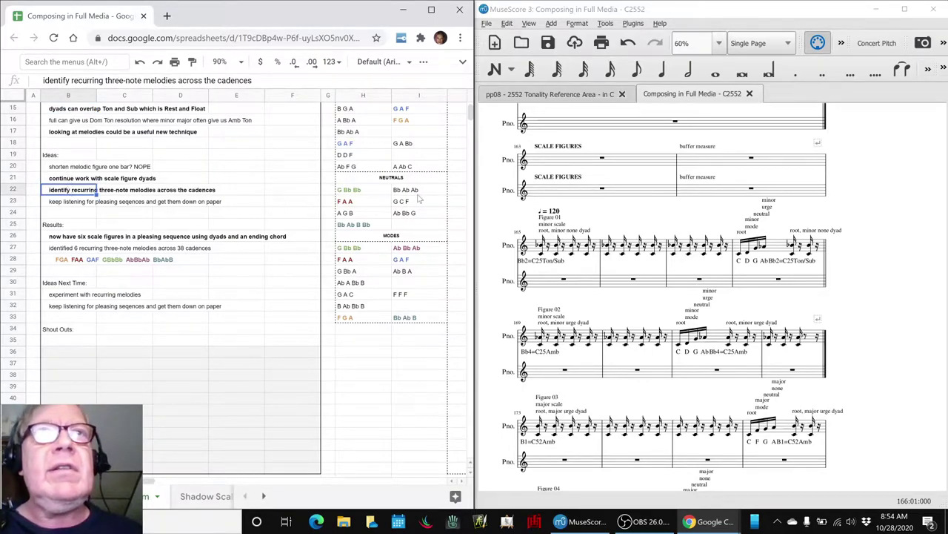
pyautogui.click(377, 190)
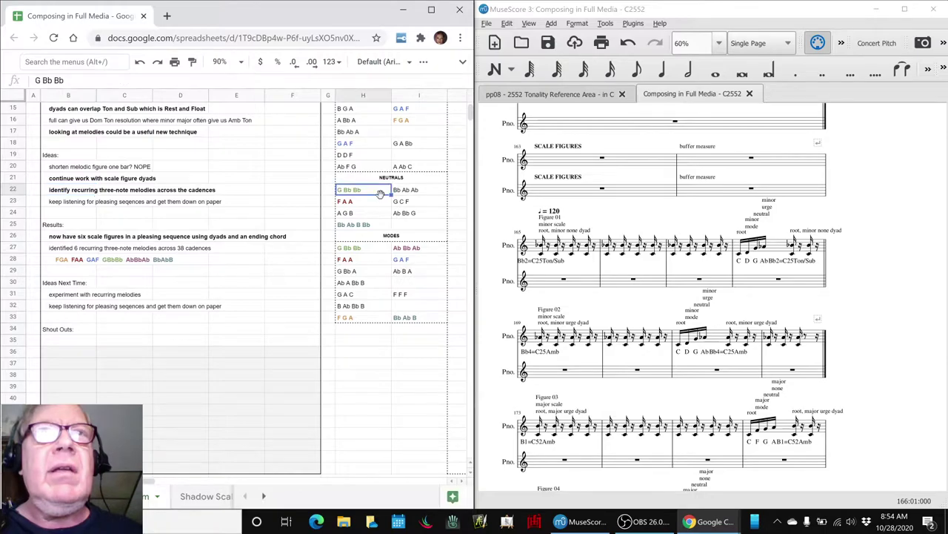
pyautogui.click(66, 252)
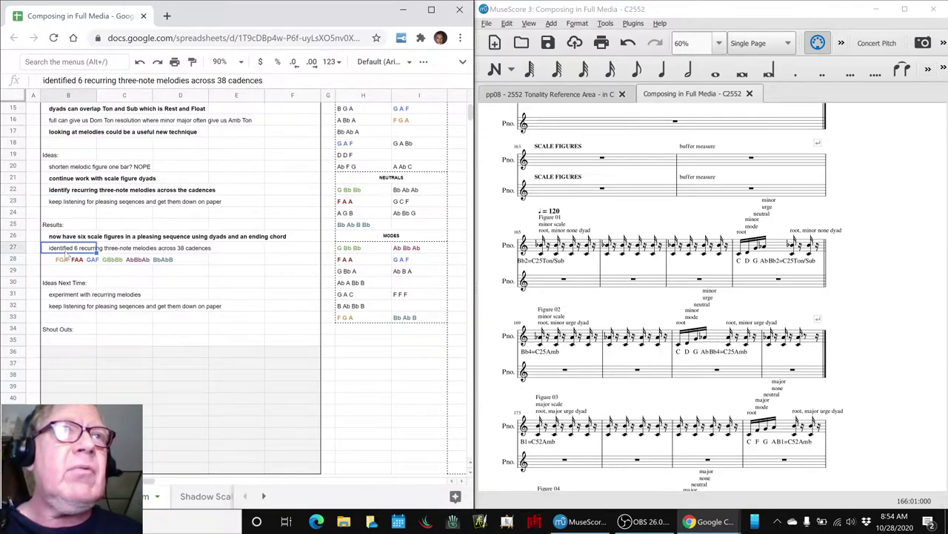
pyautogui.click(866, 318)
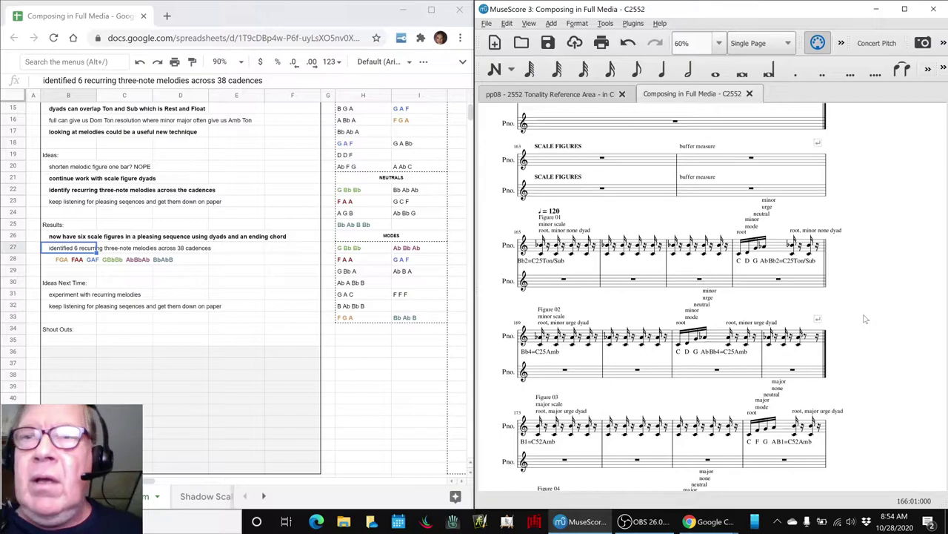
# Step: Select Backbone 02's Ab root in the lower staff and play from measure 7
pyautogui.press('Home')
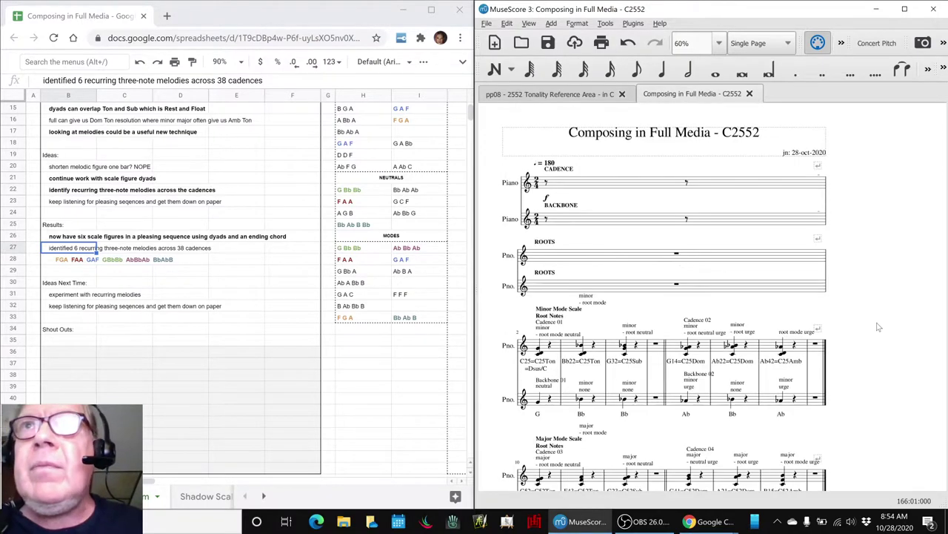
pyautogui.scroll(3, 413, 241)
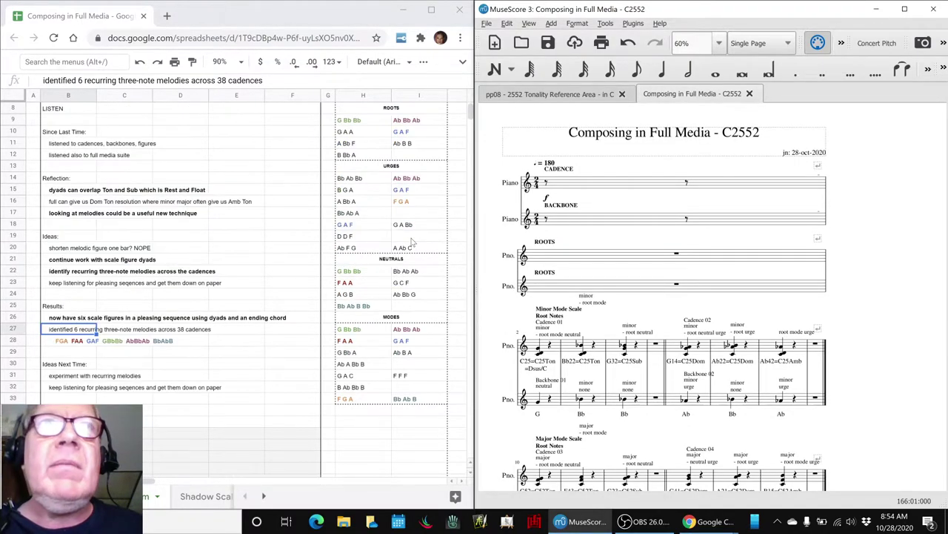
pyautogui.scroll(2, 413, 241)
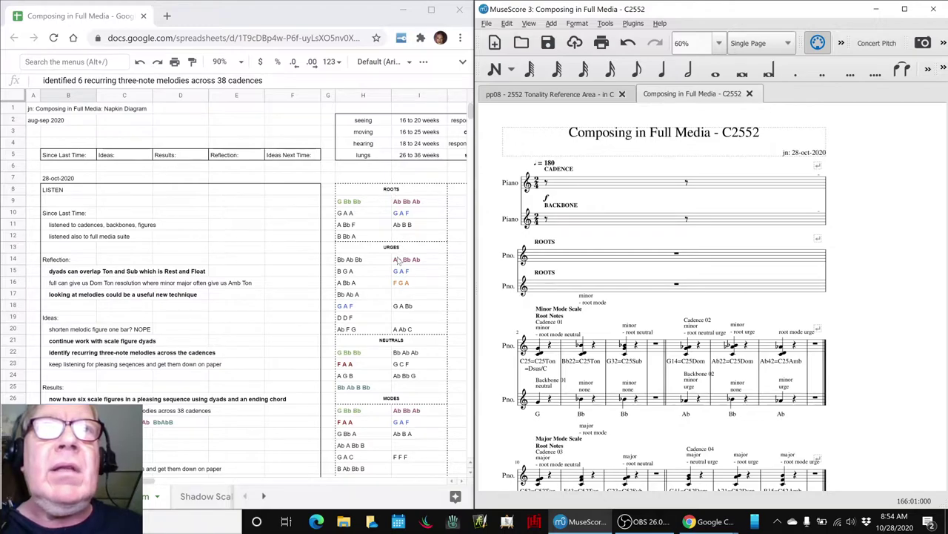
pyautogui.click(400, 203)
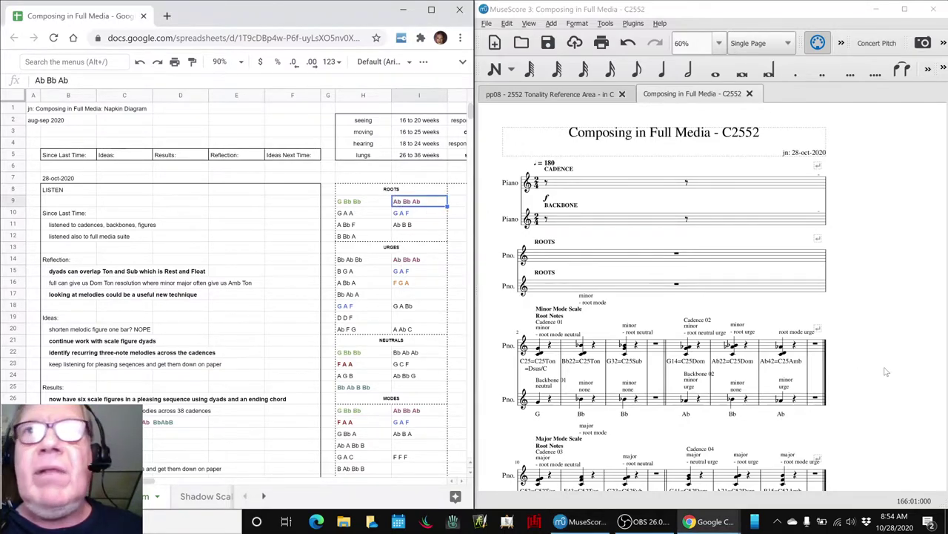
pyautogui.click(686, 401)
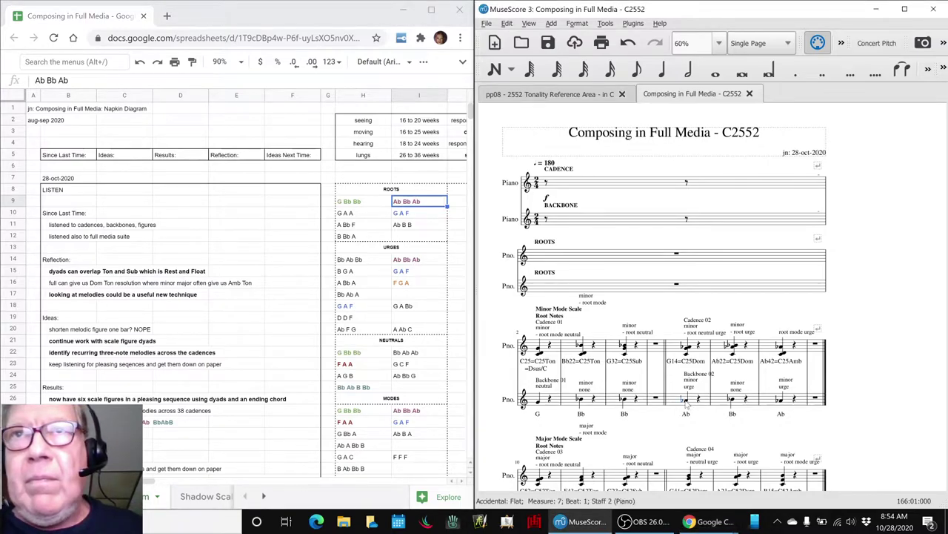
pyautogui.click(686, 402)
pyautogui.press('Right')
pyautogui.press('Right')
pyautogui.press('Right')
pyautogui.press('Right')
pyautogui.press('Right')
pyautogui.press('Right')
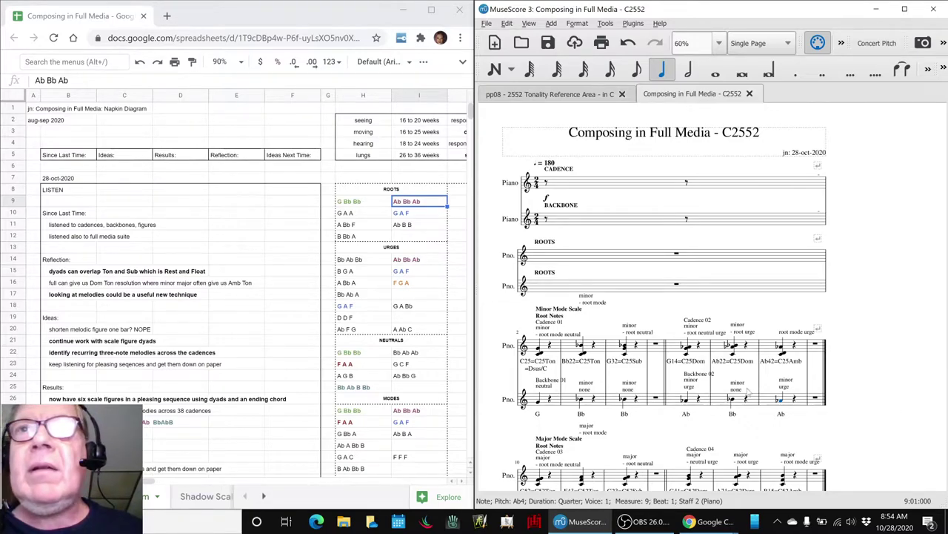
pyautogui.click(676, 403)
pyautogui.press('space')
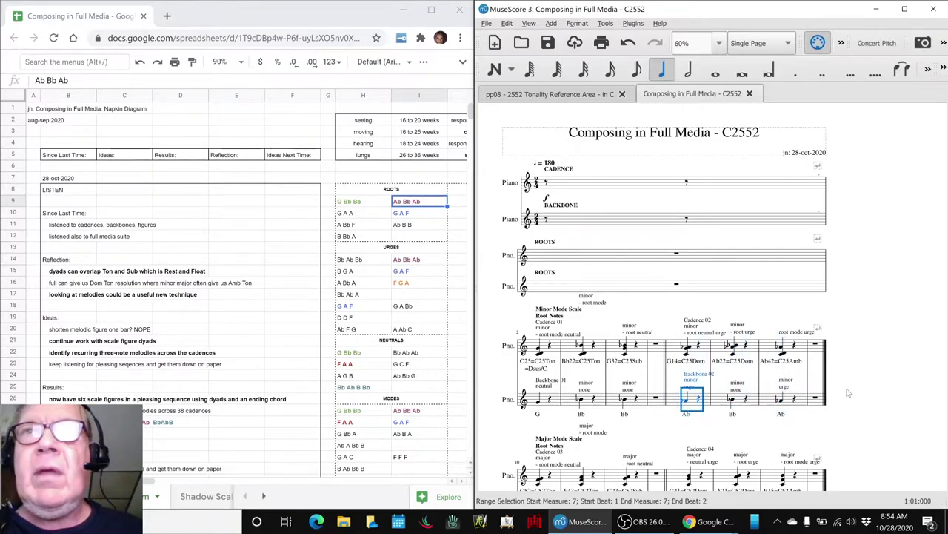
# Step: Play the Ab chord in measure 37 of the Urges section, then stop
pyautogui.scroll(-1, 858, 346)
pyautogui.scroll(-1, 858, 346)
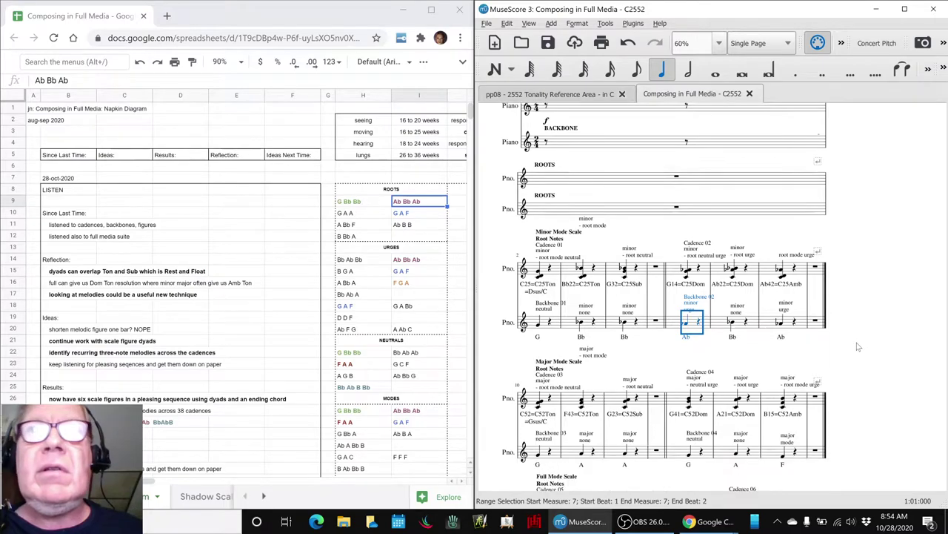
pyautogui.scroll(-2, 858, 346)
pyautogui.scroll(-2, 858, 346)
pyautogui.scroll(-2, 858, 346)
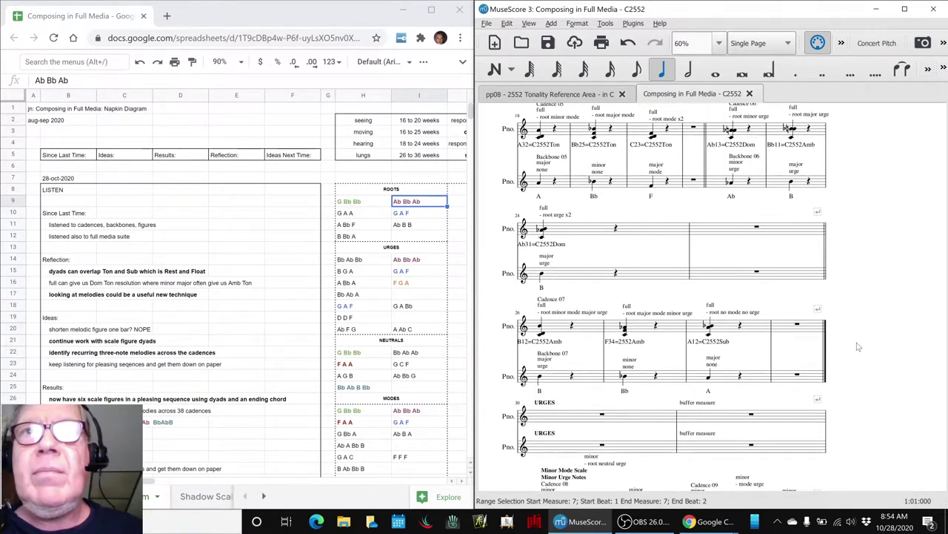
pyautogui.scroll(-2, 858, 346)
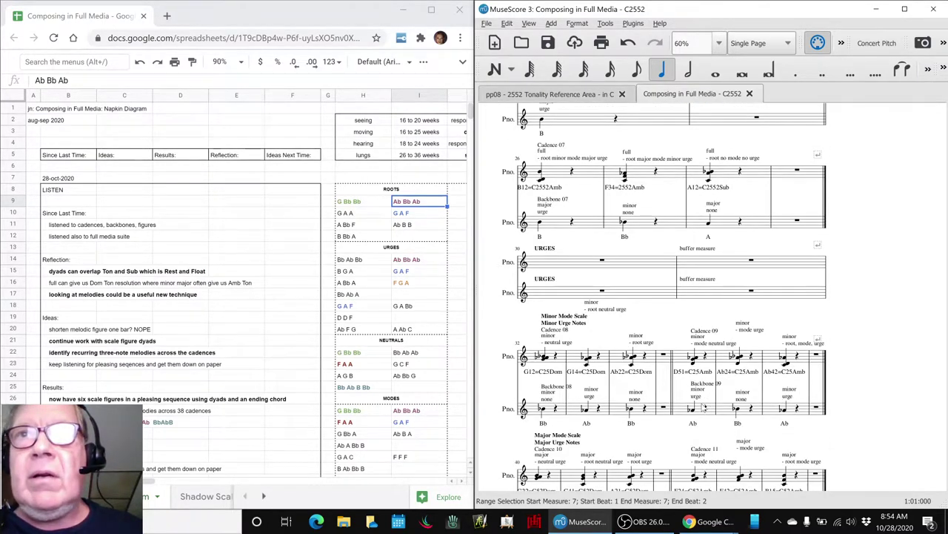
pyautogui.keyDown('shift'); pyautogui.click(690, 408); pyautogui.keyUp('shift')
pyautogui.press('space')
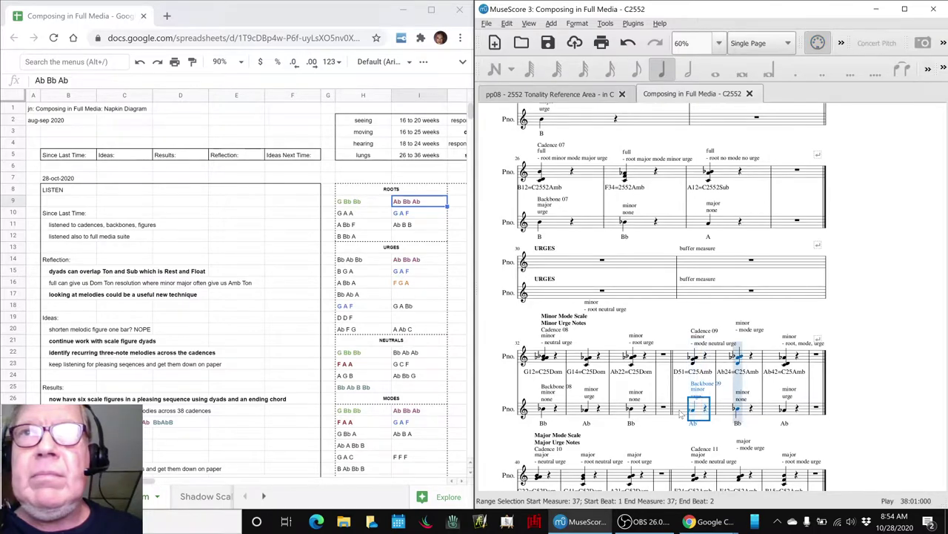
pyautogui.press('space')
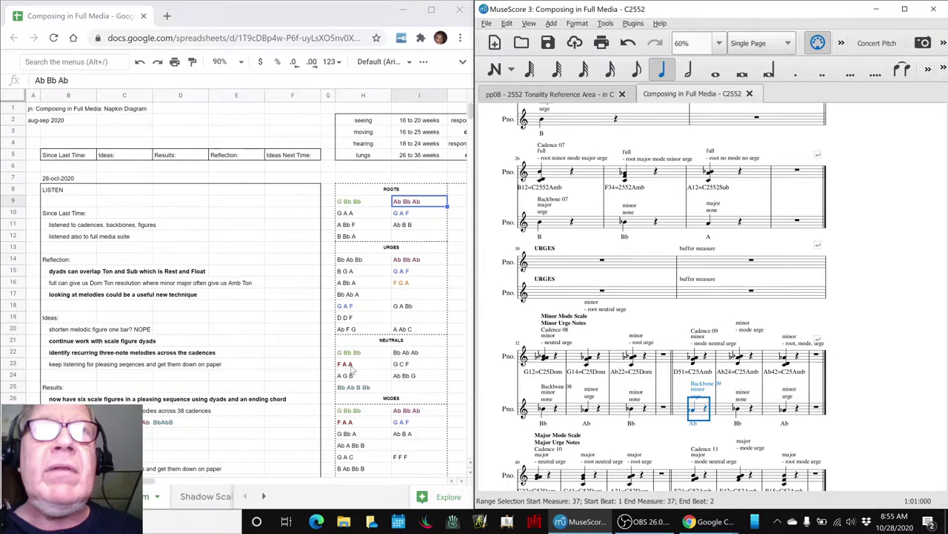
# Step: Play the Ab backbone note in measure 118 of the Modes section, then stop
pyautogui.click(406, 412)
pyautogui.scroll(-4, 754, 408)
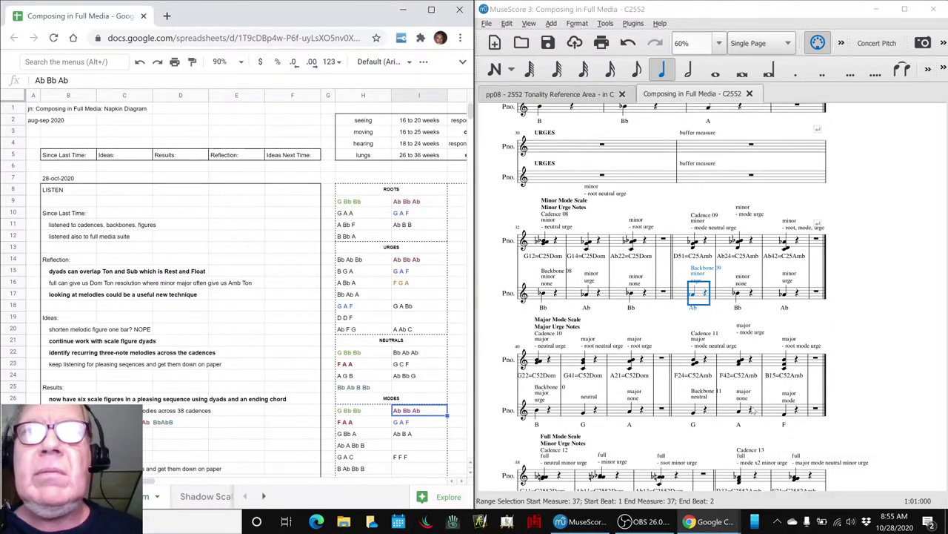
pyautogui.scroll(-1, 754, 407)
pyautogui.scroll(-2, 754, 406)
pyautogui.scroll(-1, 753, 408)
pyautogui.scroll(-1, 753, 409)
pyautogui.scroll(-1, 752, 409)
pyautogui.scroll(-3, 752, 410)
pyautogui.scroll(-3, 752, 409)
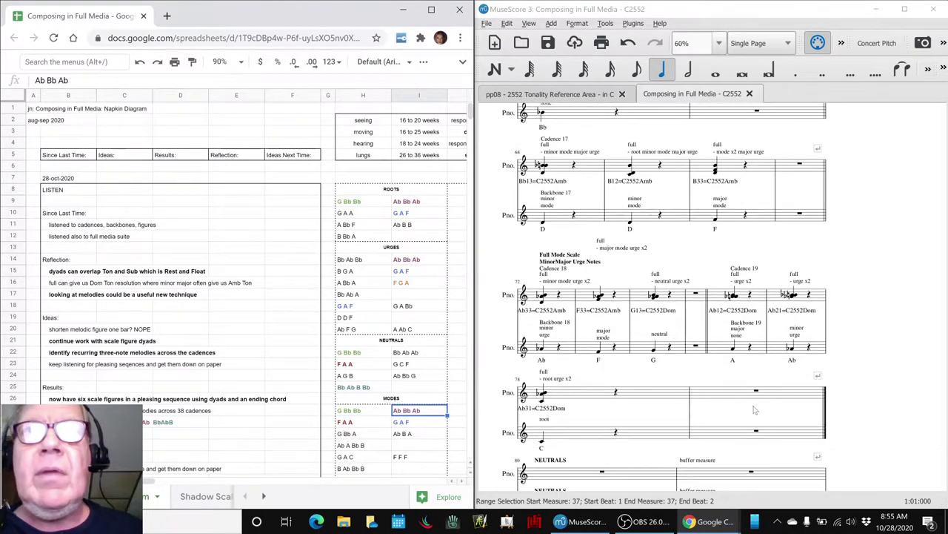
pyautogui.scroll(-2, 771, 378)
pyautogui.scroll(-3, 787, 354)
pyautogui.scroll(-3, 788, 355)
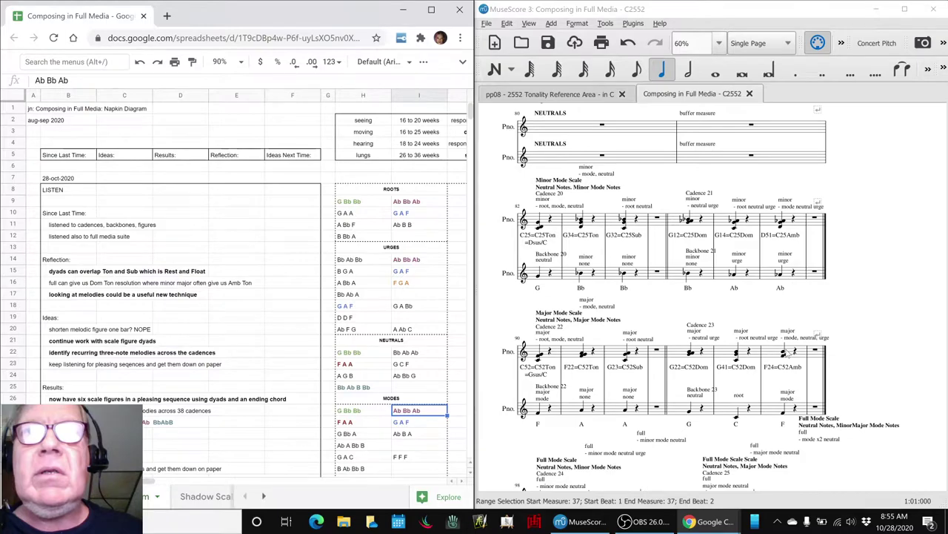
pyautogui.scroll(-3, 788, 354)
pyautogui.scroll(-5, 788, 355)
pyautogui.scroll(-3, 787, 355)
pyautogui.scroll(-2, 788, 355)
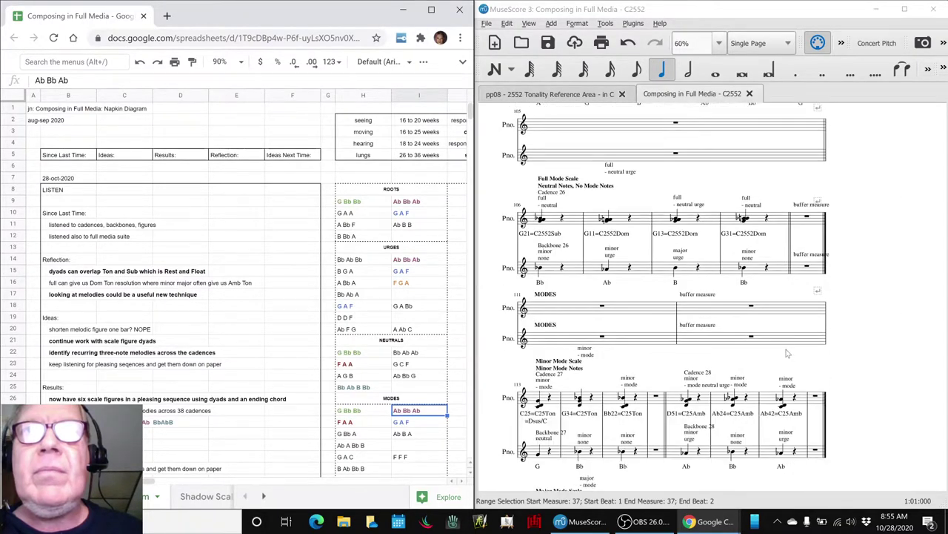
pyautogui.scroll(-3, 787, 354)
pyautogui.scroll(-5, 788, 354)
pyautogui.scroll(-3, 788, 355)
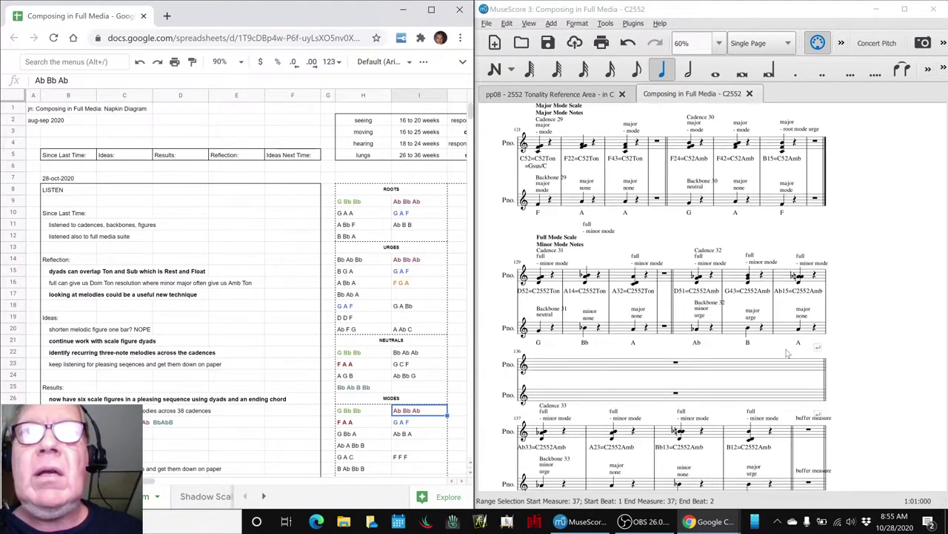
pyautogui.scroll(-3, 788, 354)
pyautogui.scroll(-3, 788, 354)
pyautogui.scroll(-2, 787, 354)
pyautogui.scroll(-5, 788, 354)
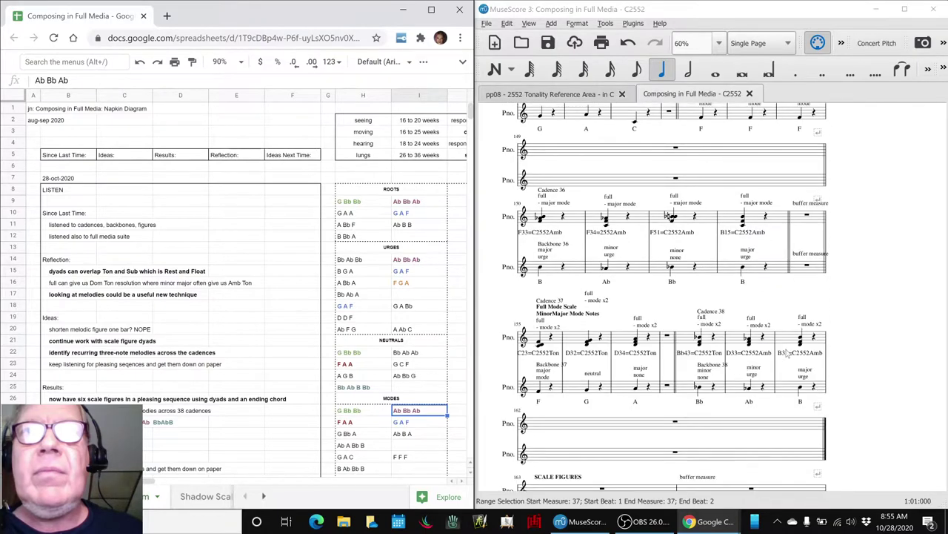
pyautogui.scroll(-2, 788, 354)
pyautogui.scroll(-2, 788, 354)
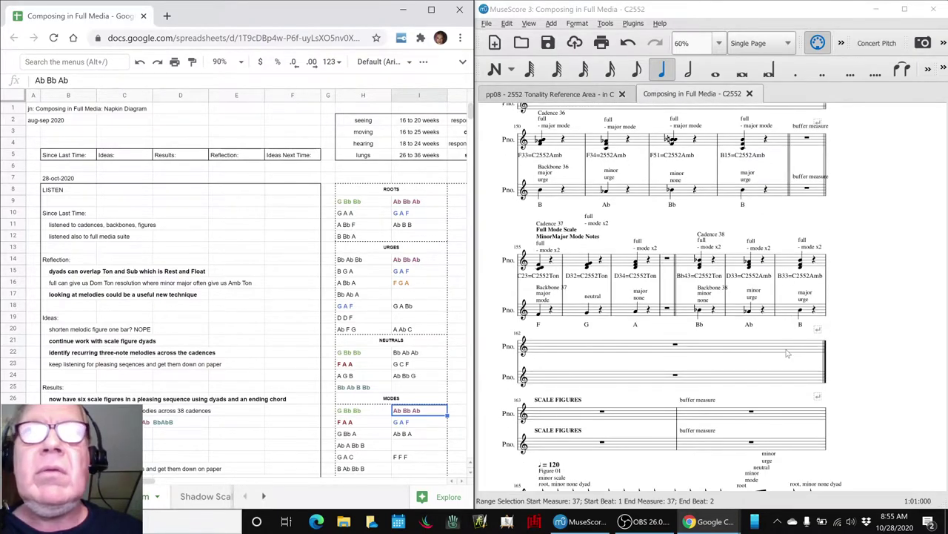
pyautogui.scroll(3, 788, 354)
pyautogui.scroll(2, 787, 354)
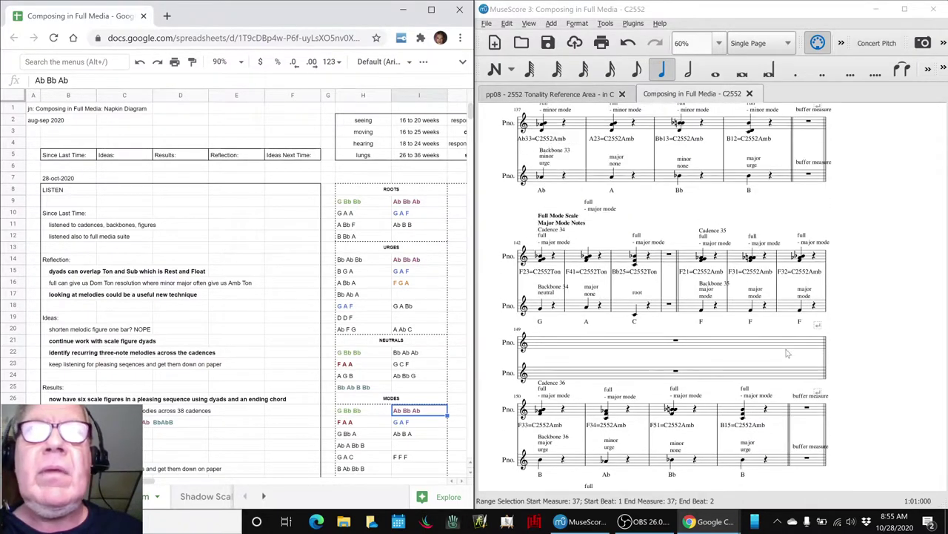
pyautogui.scroll(2, 788, 354)
pyautogui.scroll(3, 788, 354)
pyautogui.scroll(3, 788, 354)
pyautogui.scroll(3, 787, 355)
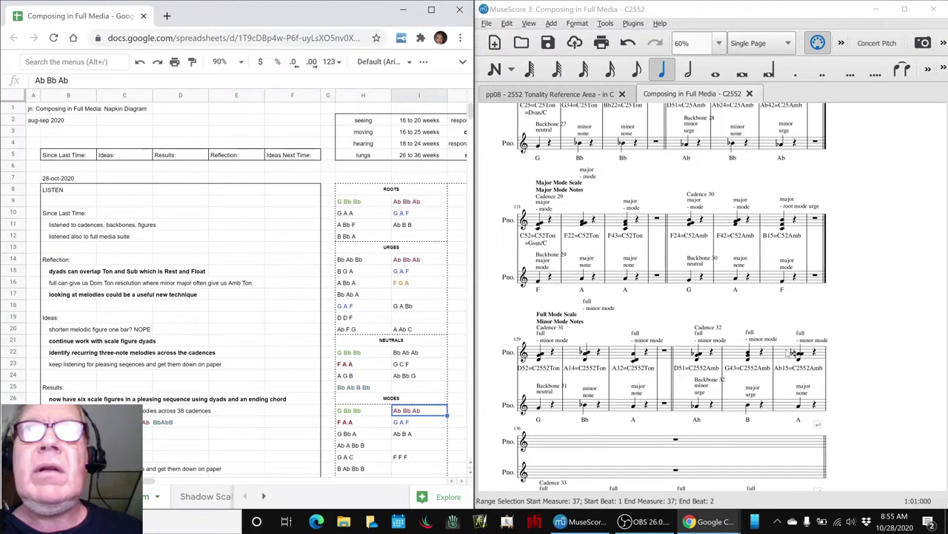
pyautogui.scroll(3, 788, 354)
pyautogui.scroll(3, 788, 354)
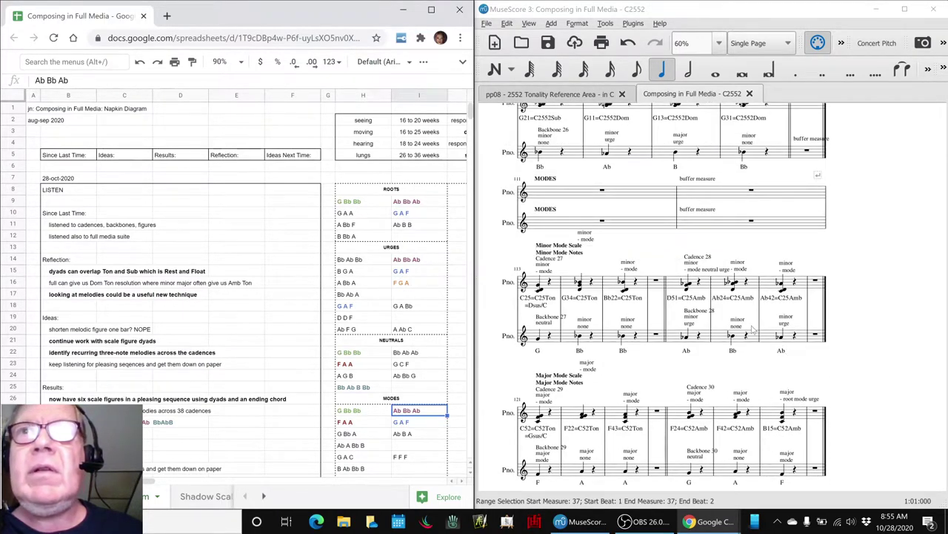
pyautogui.click(672, 342)
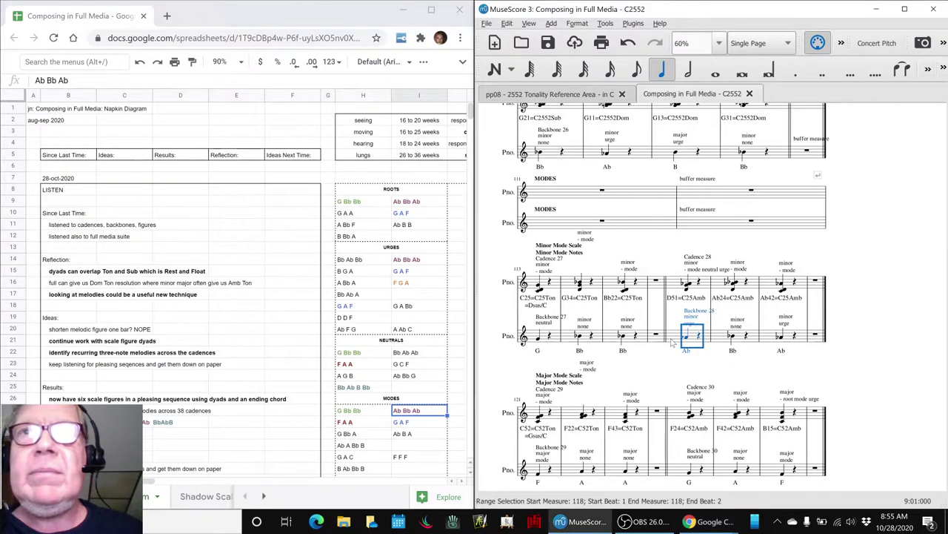
pyautogui.press('space')
pyautogui.press('space')
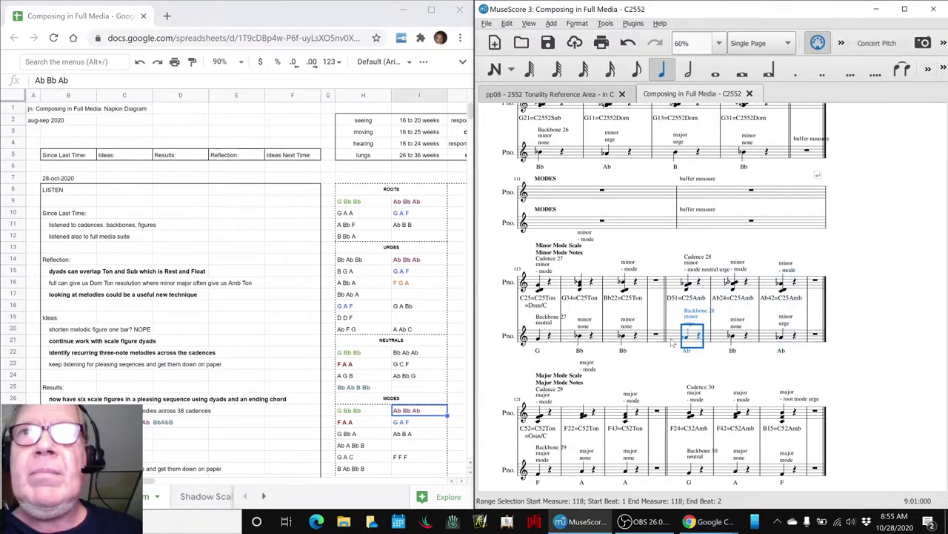
pyautogui.press('Escape')
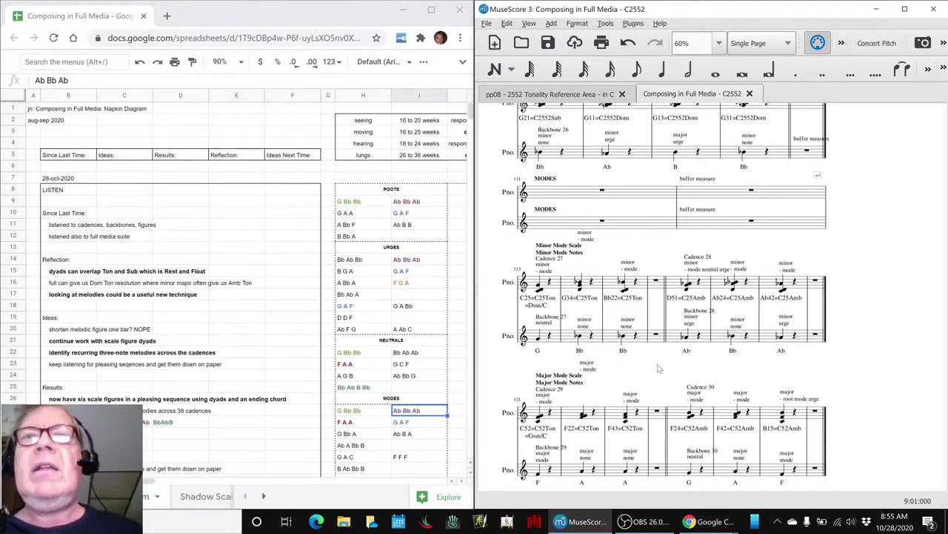
# Step: Play back continuously from measure 166 through scale Figures 01 to 06
pyautogui.scroll(-5, 395, 382)
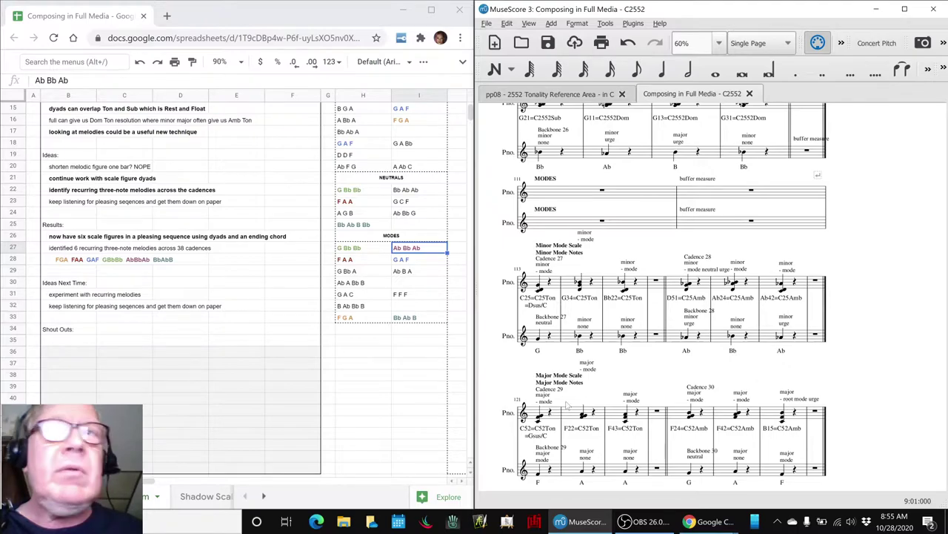
pyautogui.scroll(-3, 851, 381)
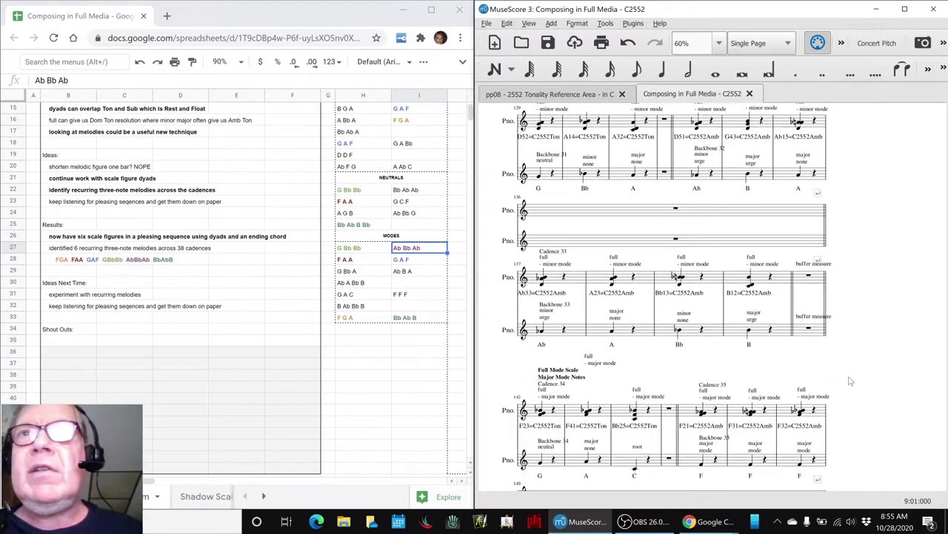
pyautogui.scroll(-3, 851, 381)
pyautogui.scroll(-3, 851, 380)
pyautogui.scroll(-3, 851, 381)
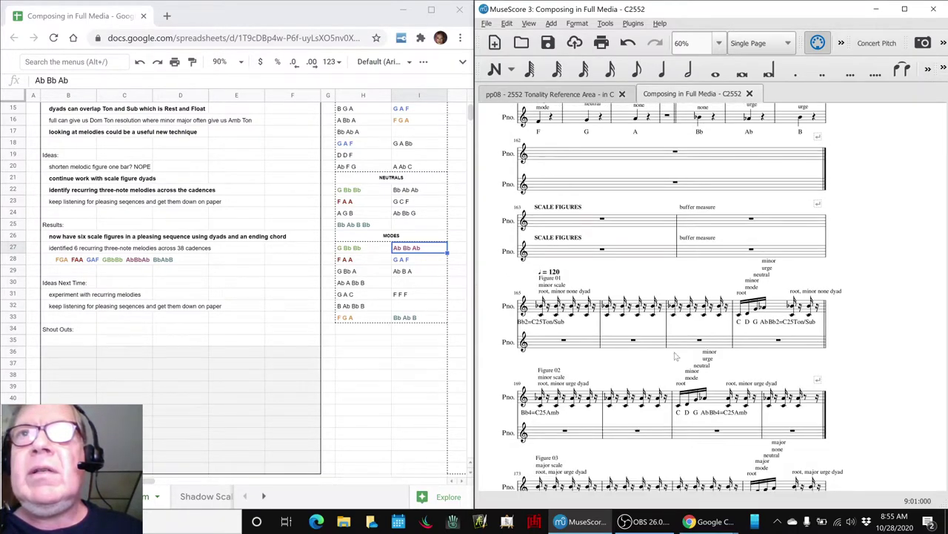
pyautogui.click(542, 305)
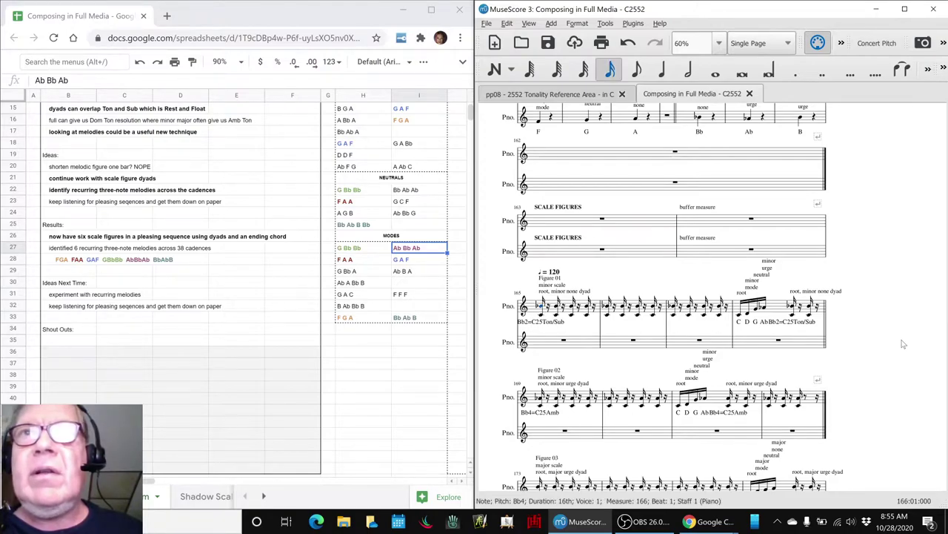
pyautogui.press('Escape')
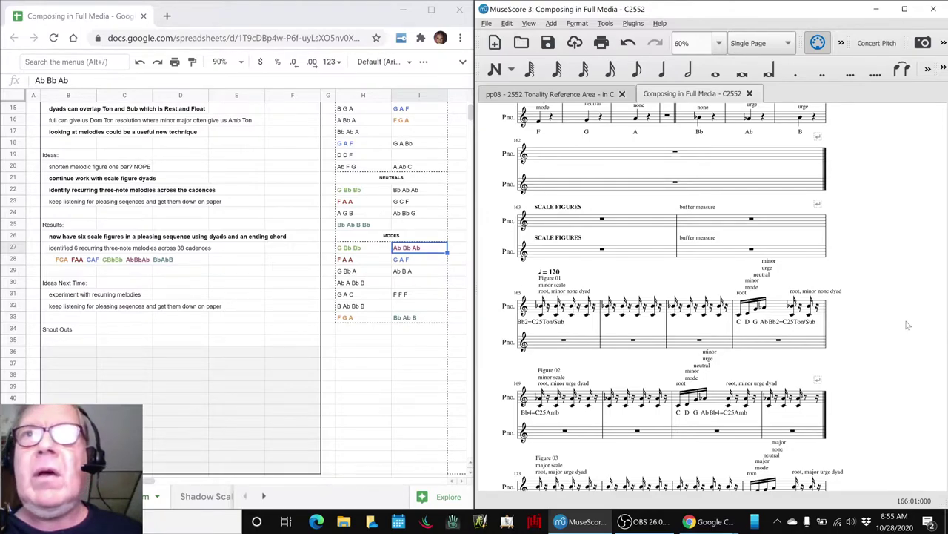
pyautogui.press('space')
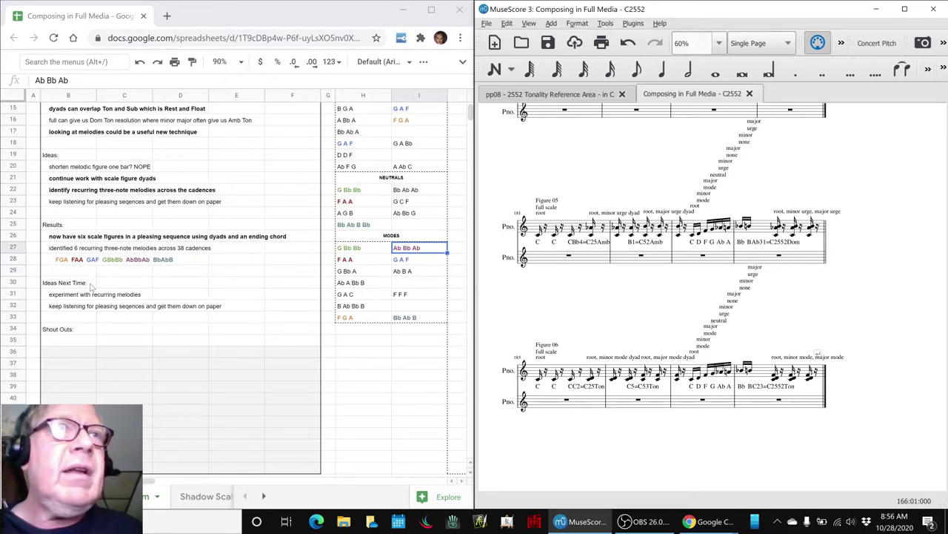
# Step: Review the recurring-melodies and six-scale-figures results in cells B27 and B26
pyautogui.click(59, 251)
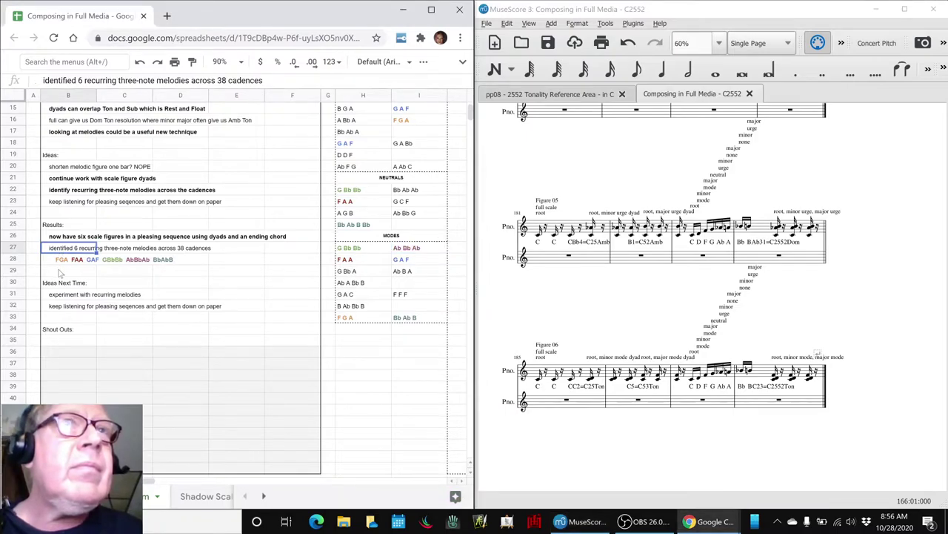
pyautogui.click(63, 237)
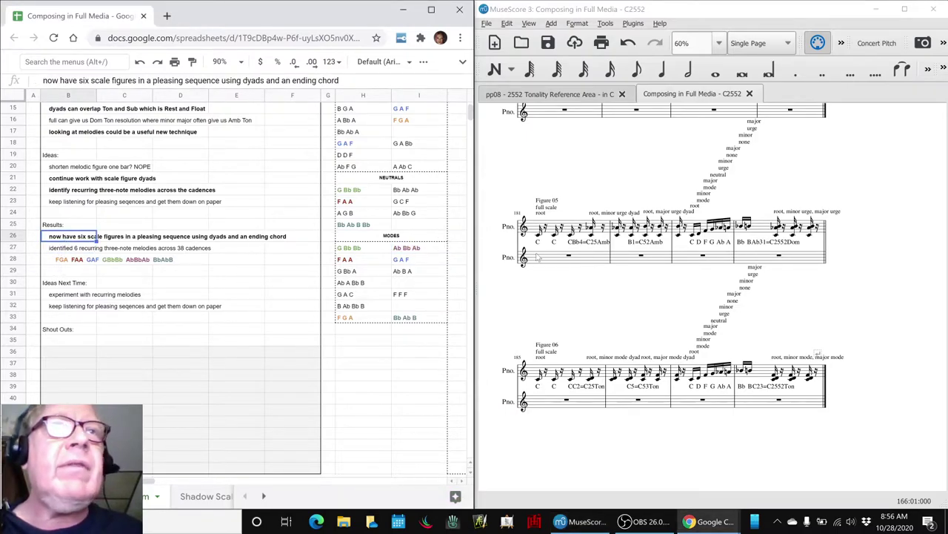
pyautogui.click(570, 290)
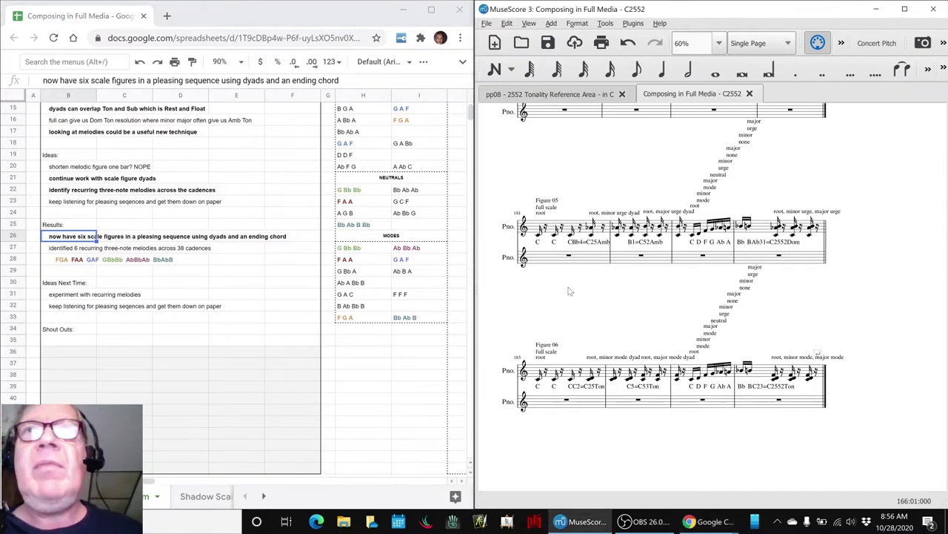
pyautogui.scroll(2, 570, 290)
pyautogui.scroll(3, 570, 291)
pyautogui.scroll(3, 570, 291)
pyautogui.scroll(3, 570, 290)
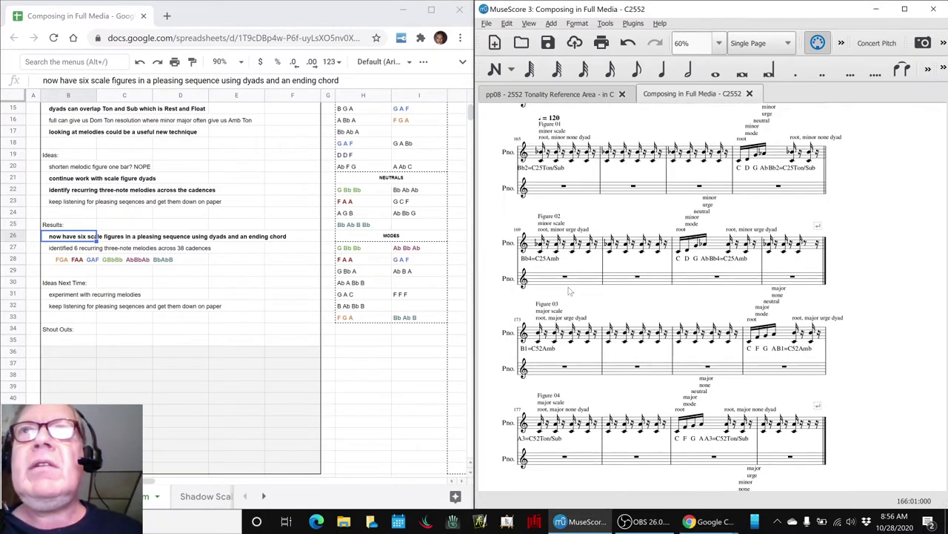
pyautogui.scroll(3, 569, 291)
pyautogui.scroll(-2, 570, 291)
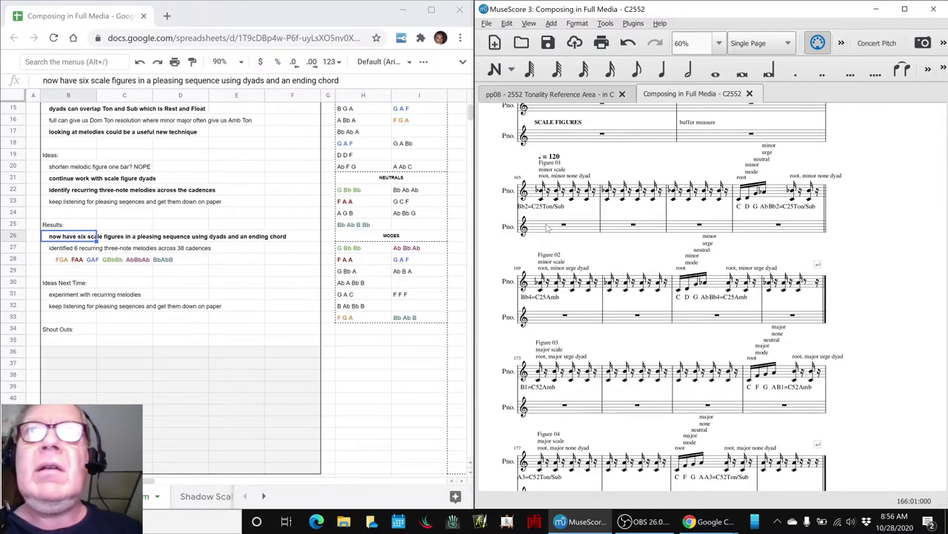
# Step: Replay Figure 01 from measure 166 and Figure 04 from measure 178 separately
pyautogui.click(547, 228)
pyautogui.press('space')
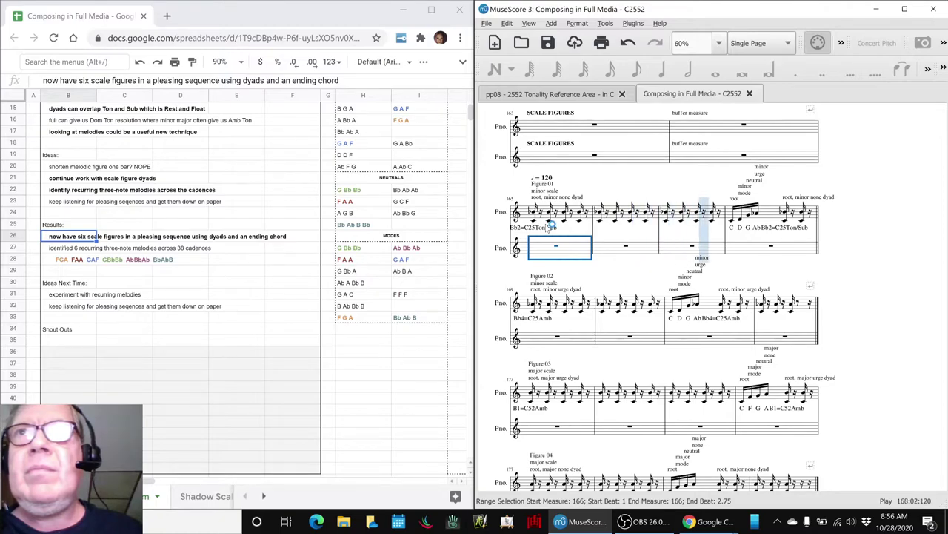
pyautogui.press('space')
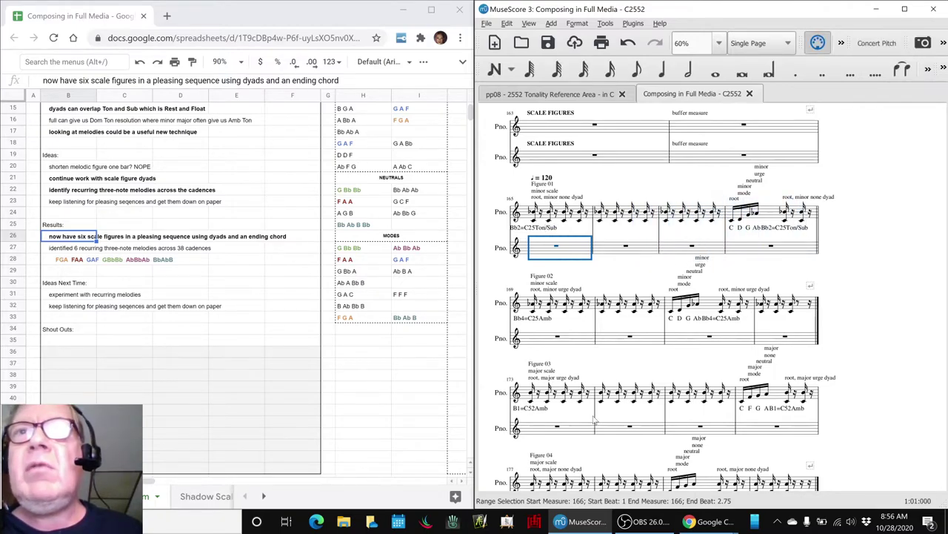
pyautogui.scroll(-2, 594, 420)
pyautogui.scroll(-6, 585, 454)
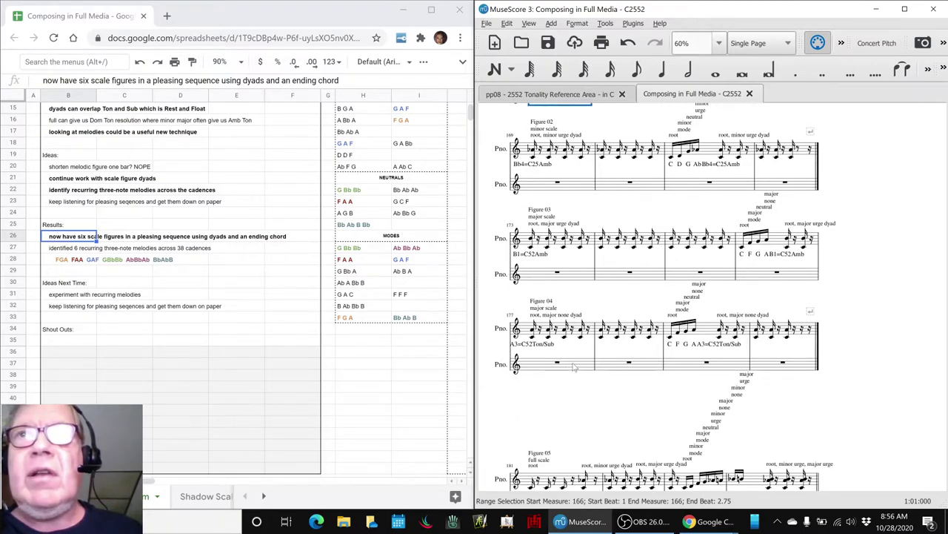
pyautogui.click(574, 367)
pyautogui.press('space')
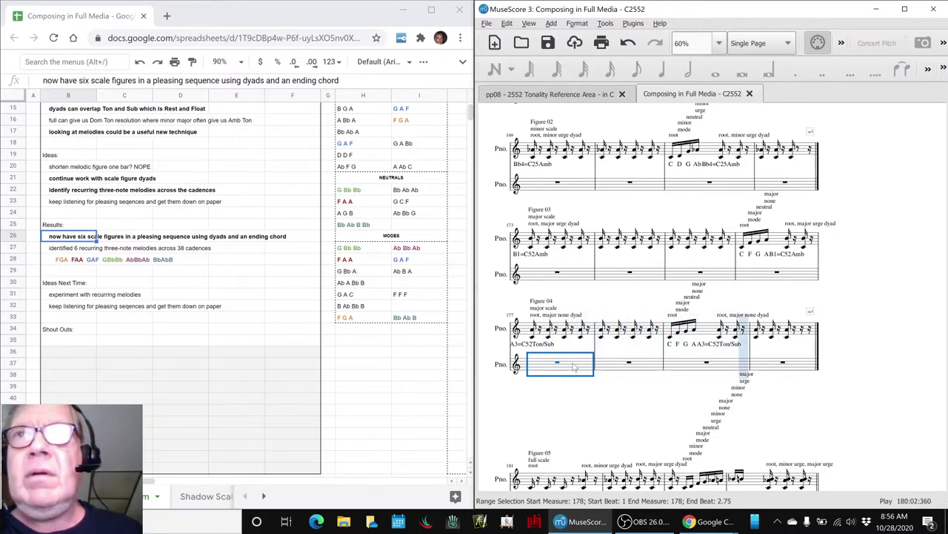
pyautogui.press('space')
# Step: Replay Figure 03 and then Figure 02 from measure 170
pyautogui.click(571, 277)
pyautogui.press('space')
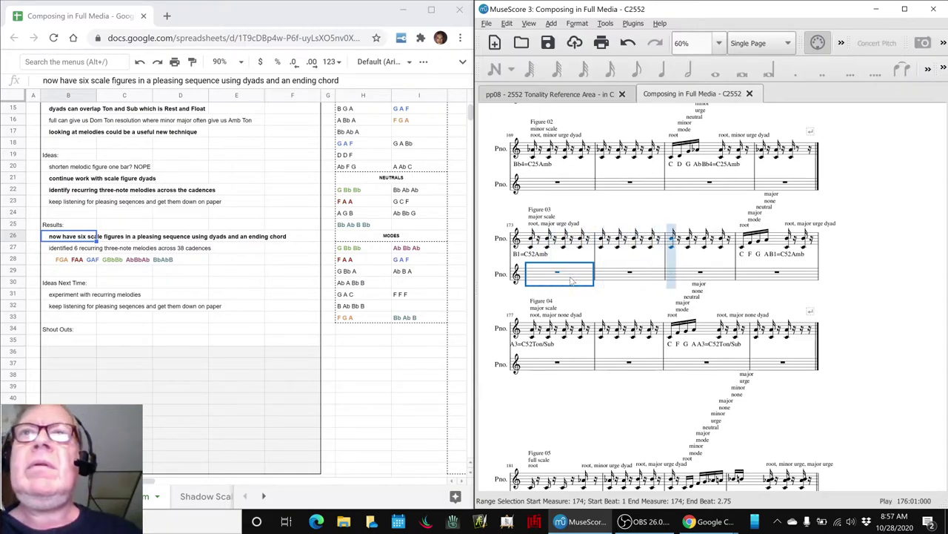
pyautogui.press('space')
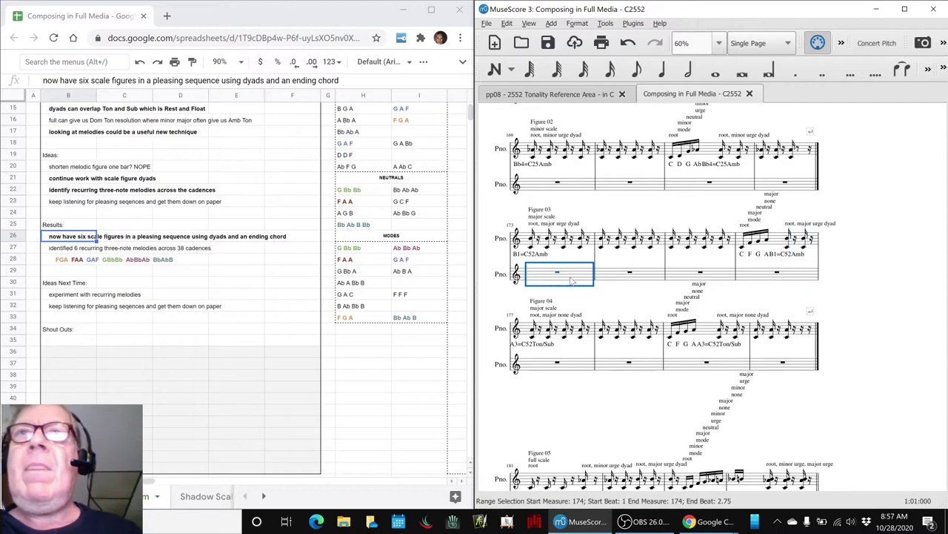
pyautogui.click(575, 187)
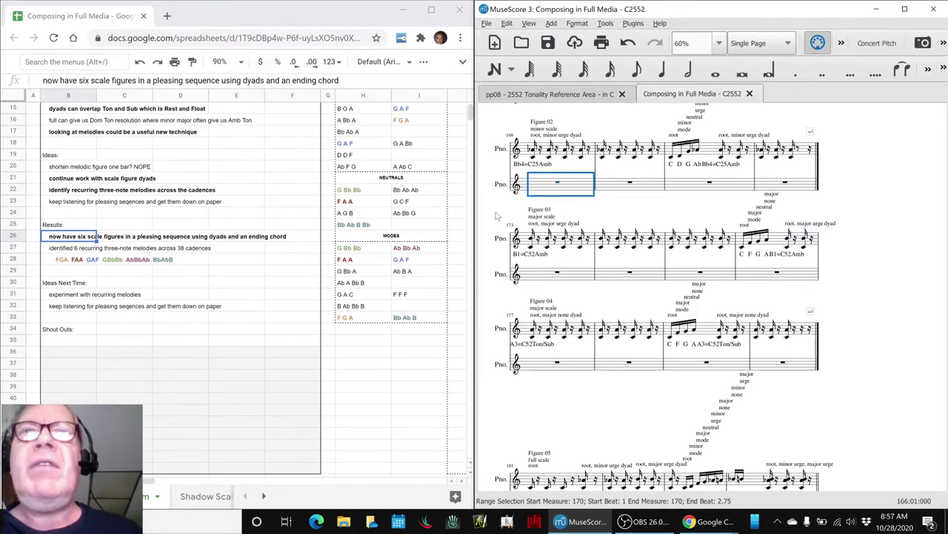
pyautogui.press('space')
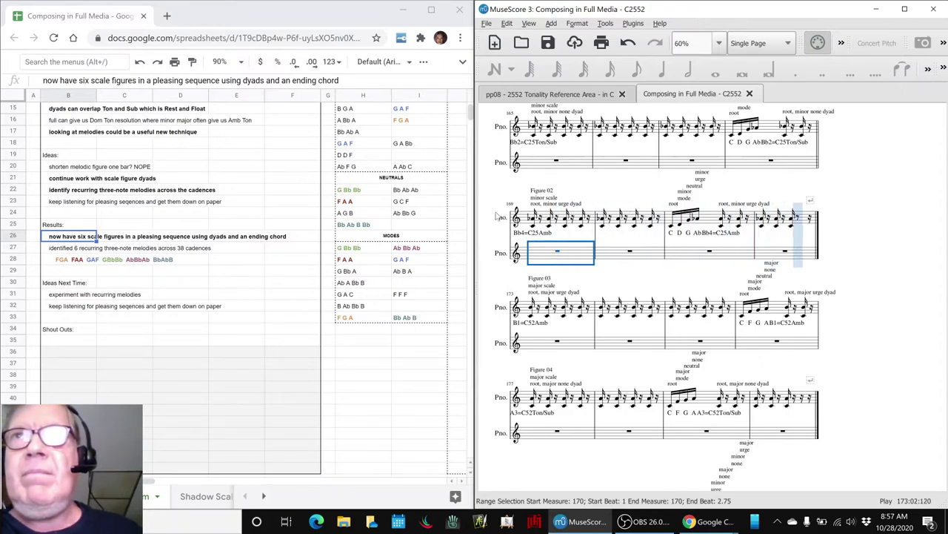
pyautogui.press('space')
# Step: Start playback of Figure 05 at measure 182
pyautogui.scroll(-3, 537, 273)
pyautogui.scroll(-3, 537, 273)
pyautogui.scroll(-3, 537, 272)
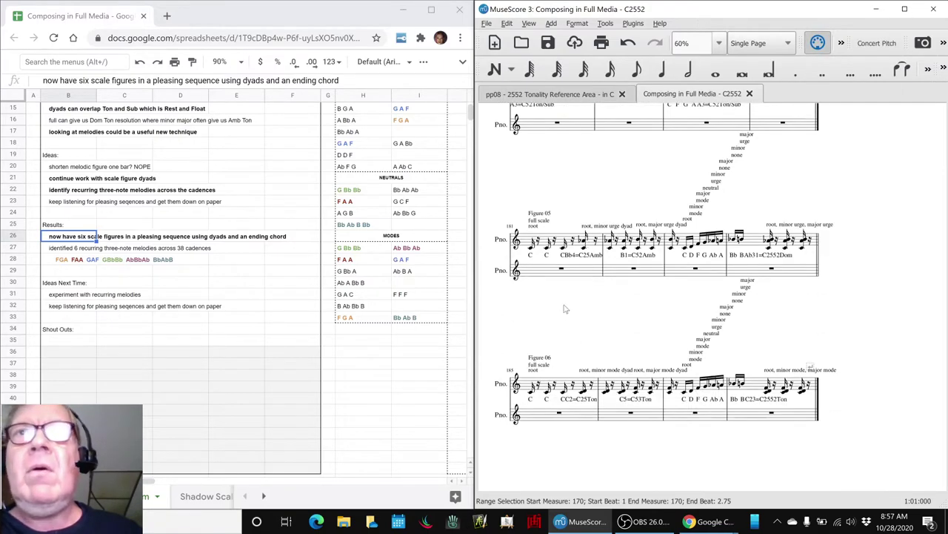
pyautogui.click(537, 274)
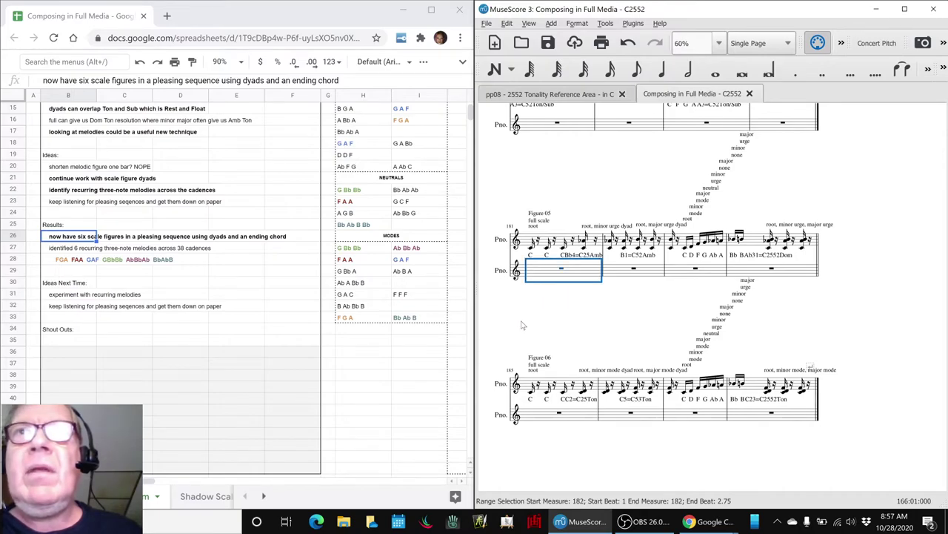
pyautogui.press('Escape')
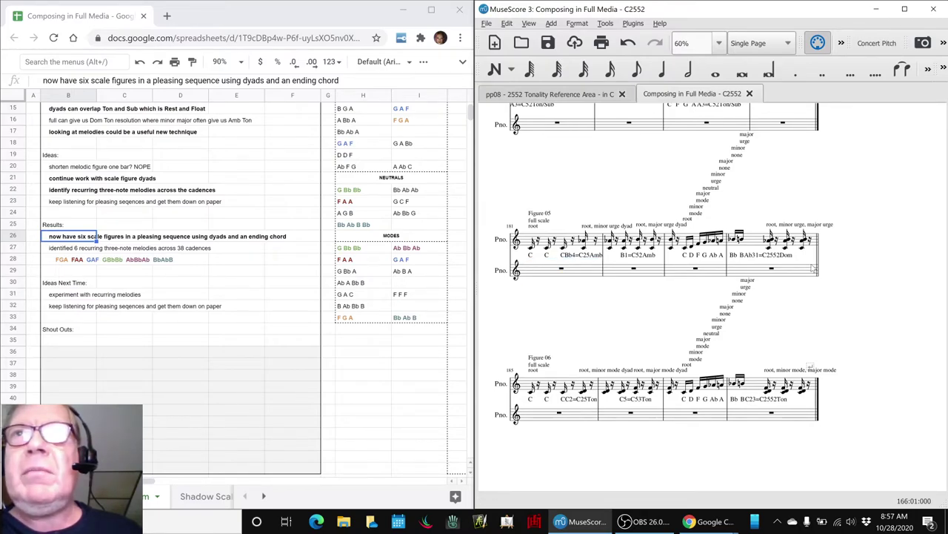
pyautogui.click(517, 315)
pyautogui.press('space')
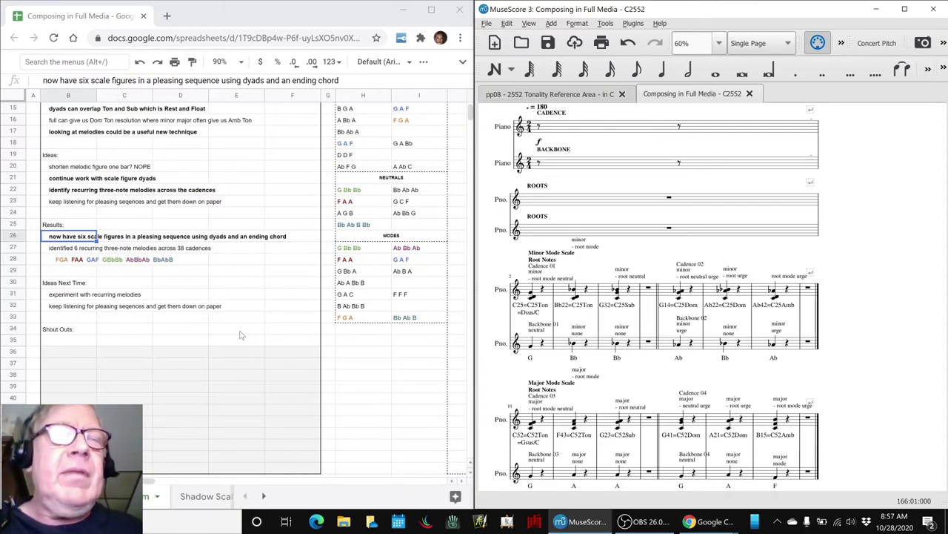
# Step: Review the B31 and B32 notes on recurring melodies and listening for pleasing sequences
pyautogui.click(57, 296)
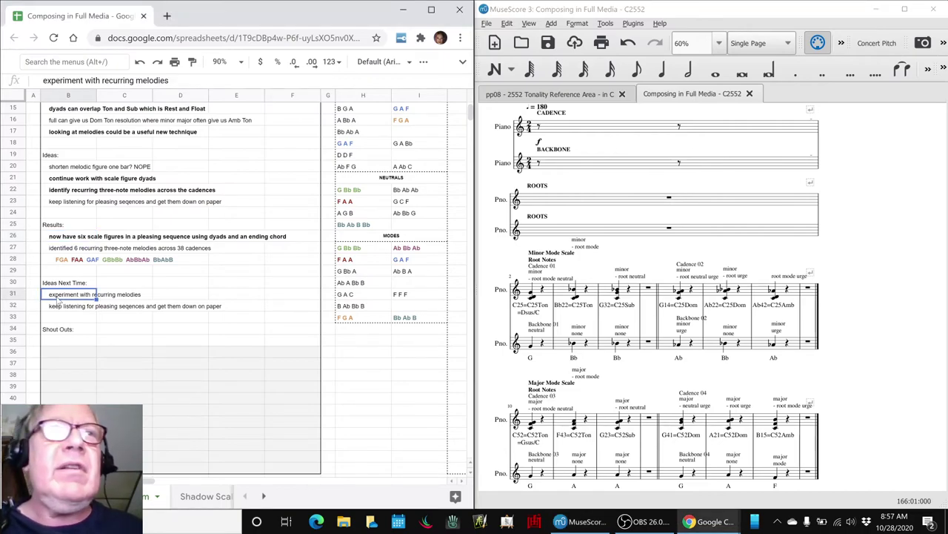
pyautogui.click(58, 308)
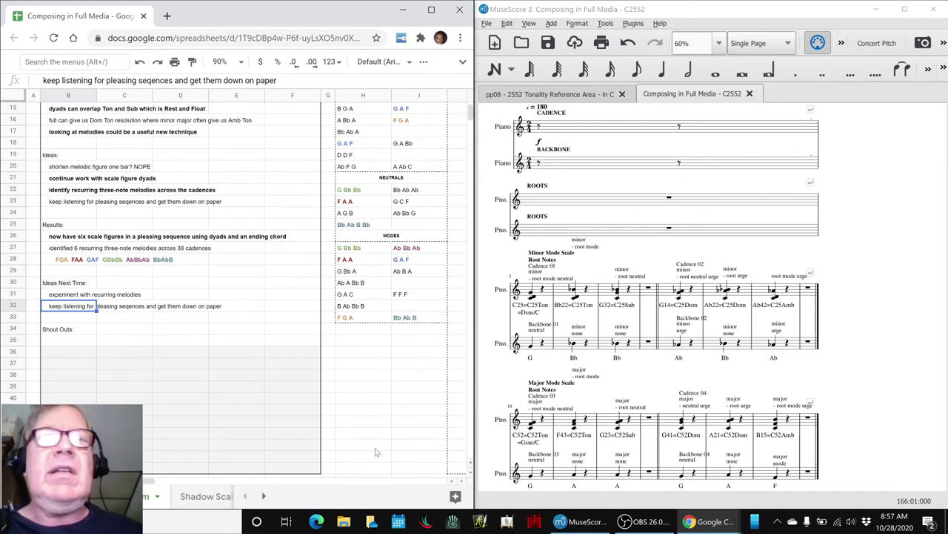
# Step: Bring OBS Studio to the front to show the live stream's information
pyautogui.click(638, 521)
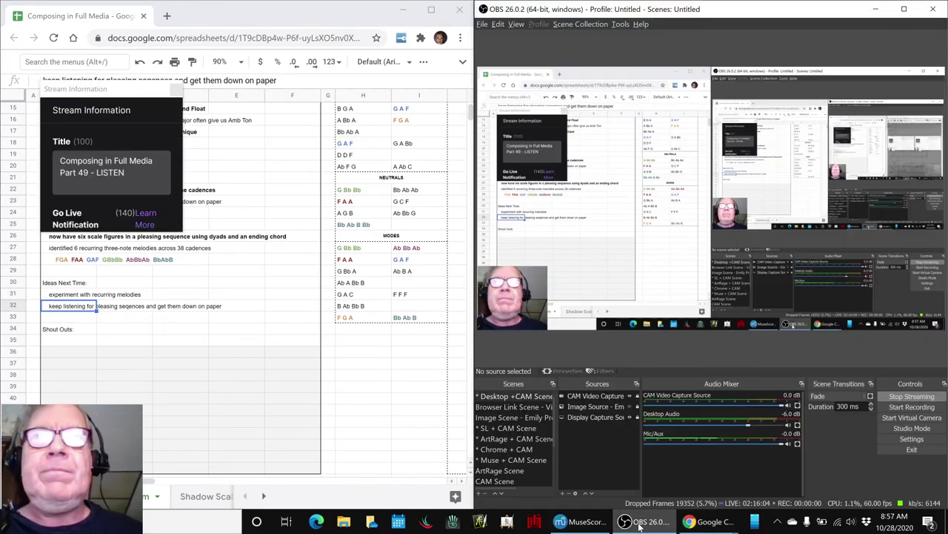